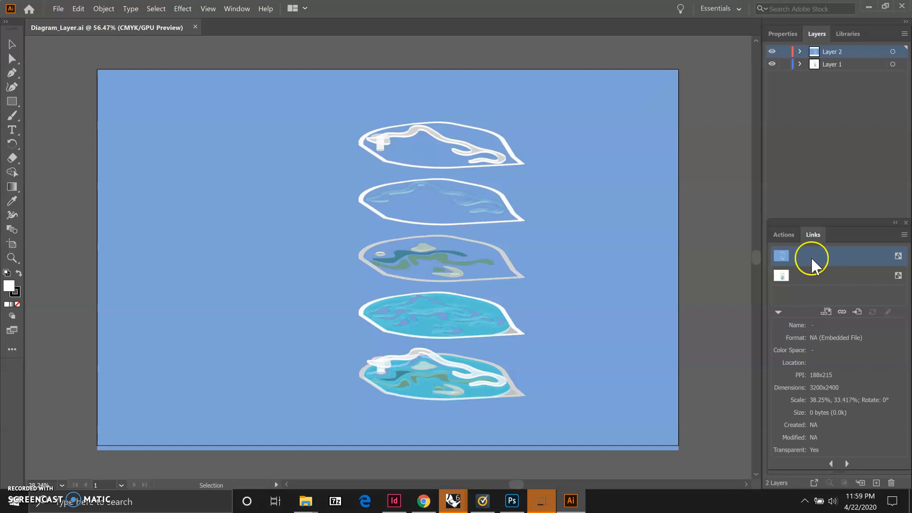
# Relink the embedded blue-background image to Axonometric_Diagram.psd as a linked file, using its blue-background layer comp.
pyautogui.doubleClick(781, 257)
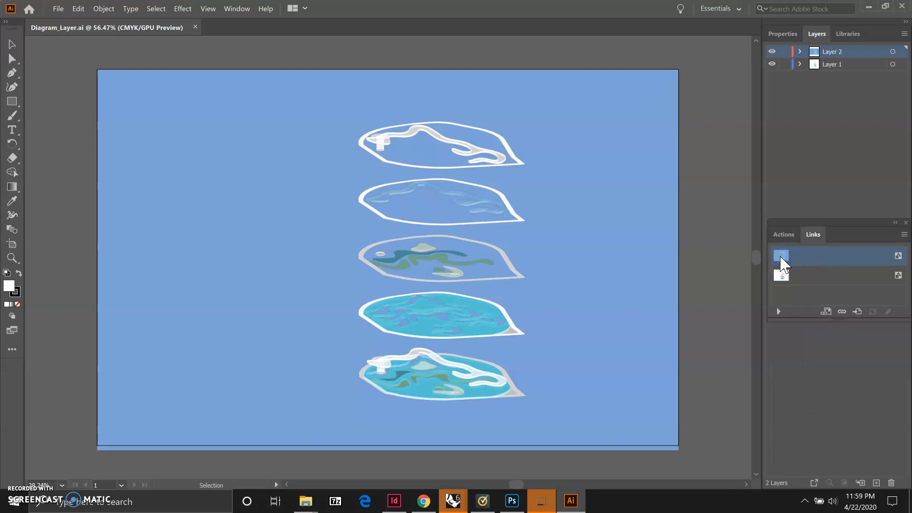
pyautogui.click(842, 311)
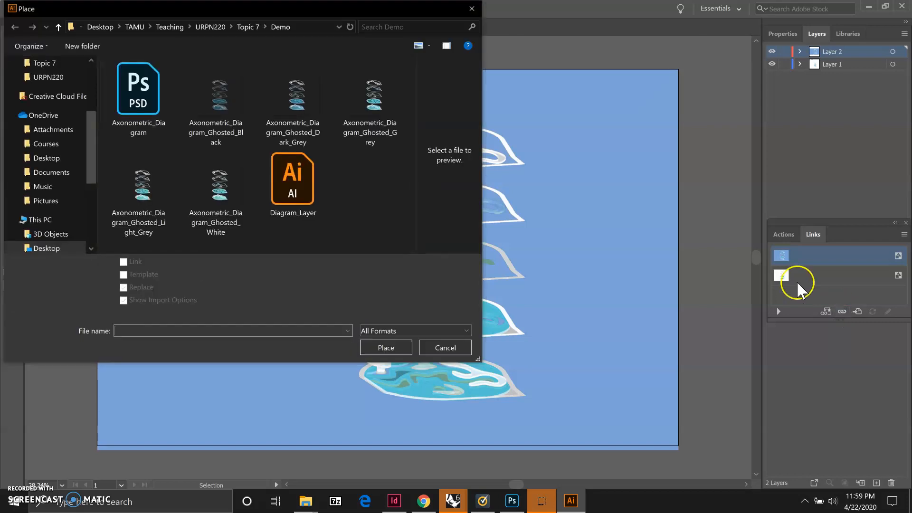
pyautogui.click(146, 101)
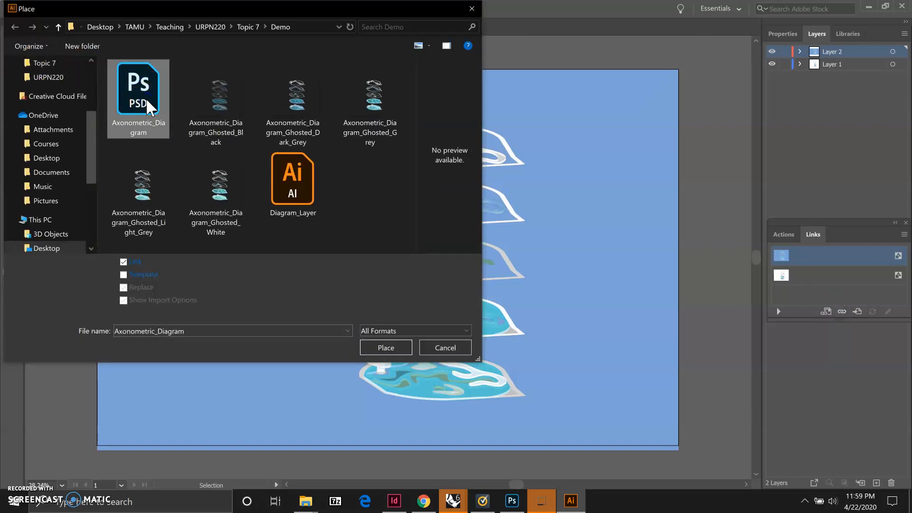
pyautogui.click(395, 351)
pyautogui.click(387, 347)
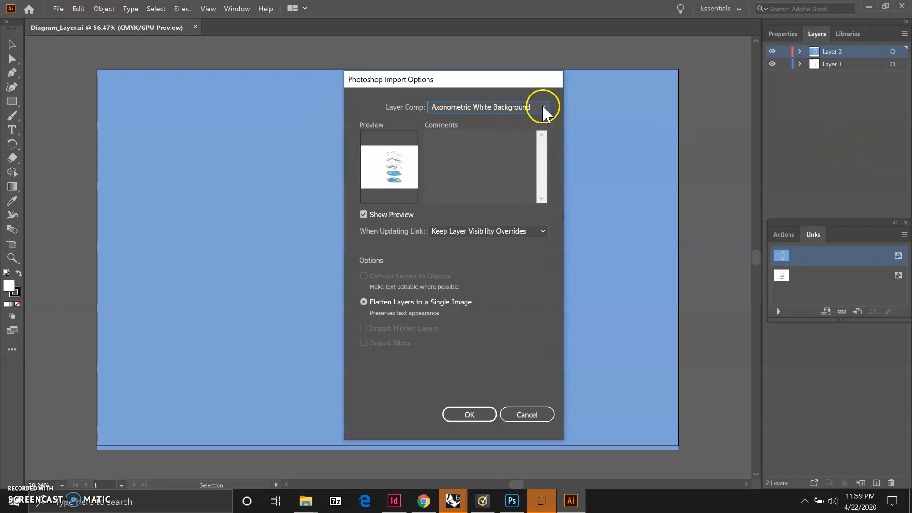
pyautogui.click(544, 107)
pyautogui.click(508, 133)
pyautogui.click(483, 416)
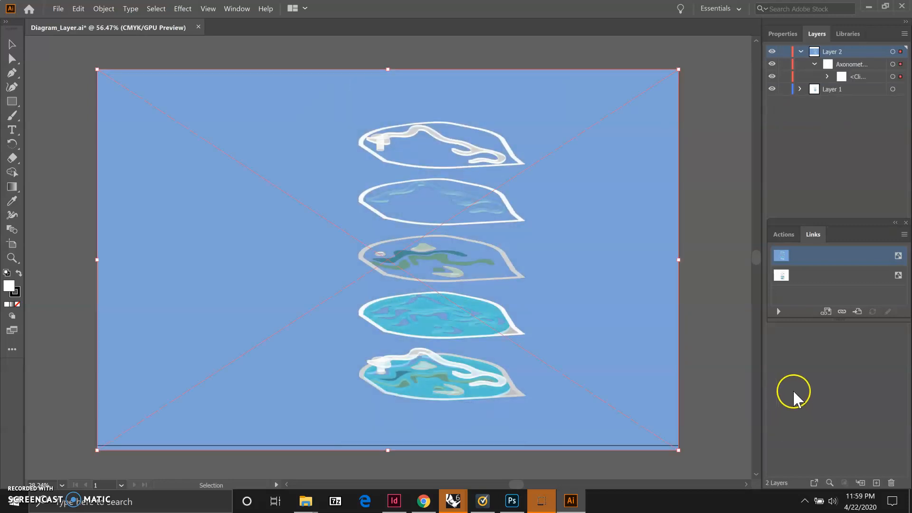
# Relink the embedded white-background image to Axonometric_Diagram.psd with the Axonometric White Background layer comp, flattening layers to a single image.
pyautogui.moveTo(821, 319); pyautogui.dragTo(843, 330)
pyautogui.click(777, 321)
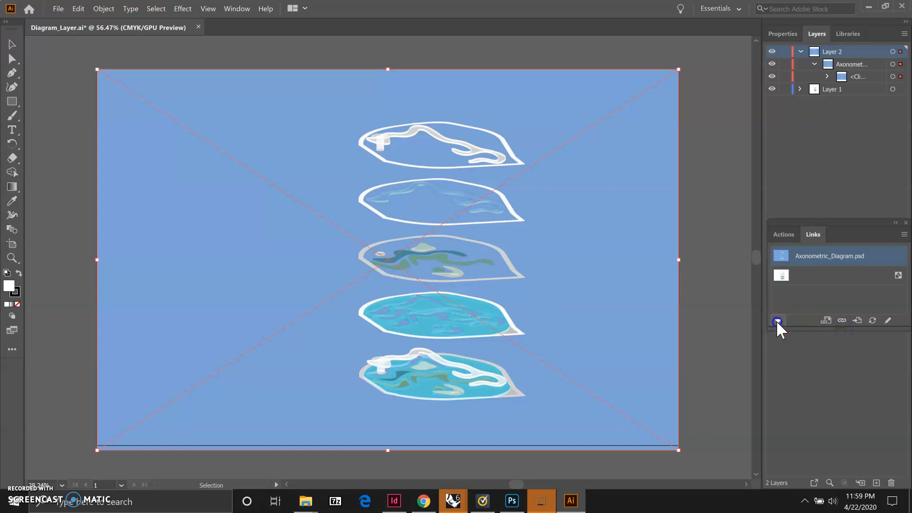
pyautogui.click(814, 273)
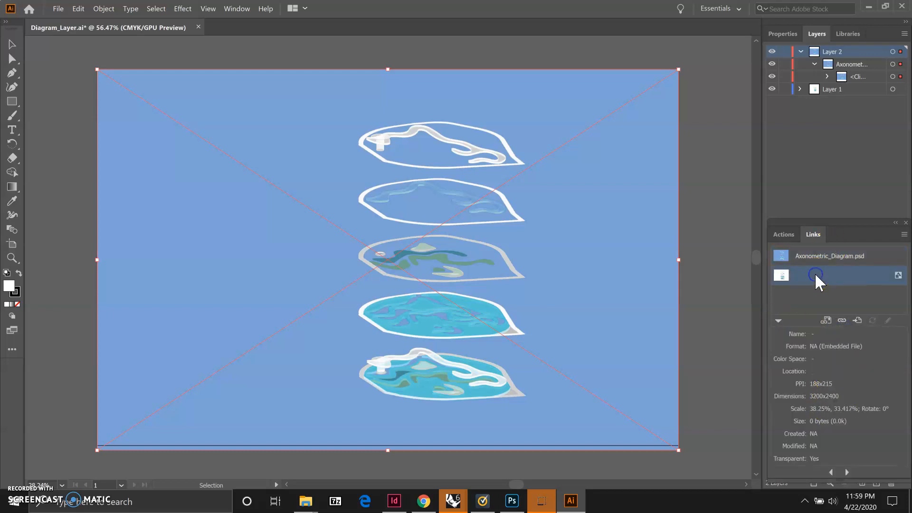
pyautogui.click(845, 318)
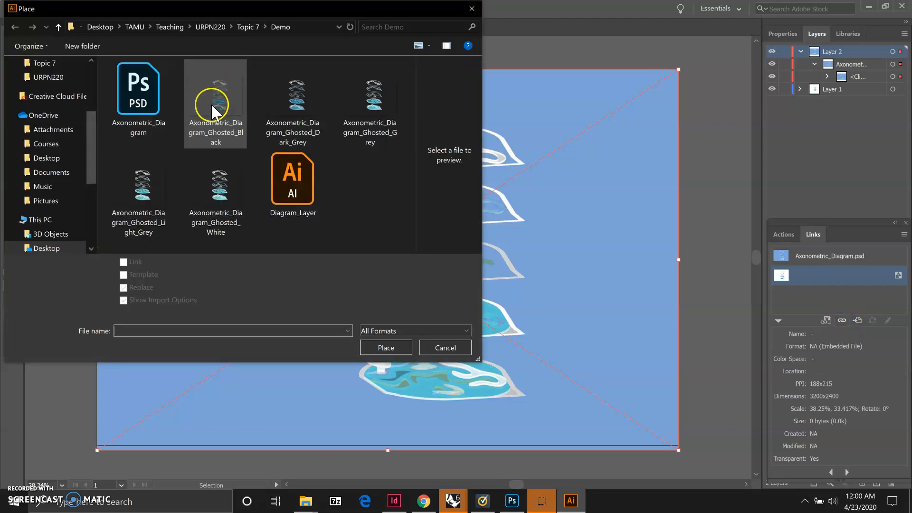
pyautogui.click(143, 112)
pyautogui.click(375, 345)
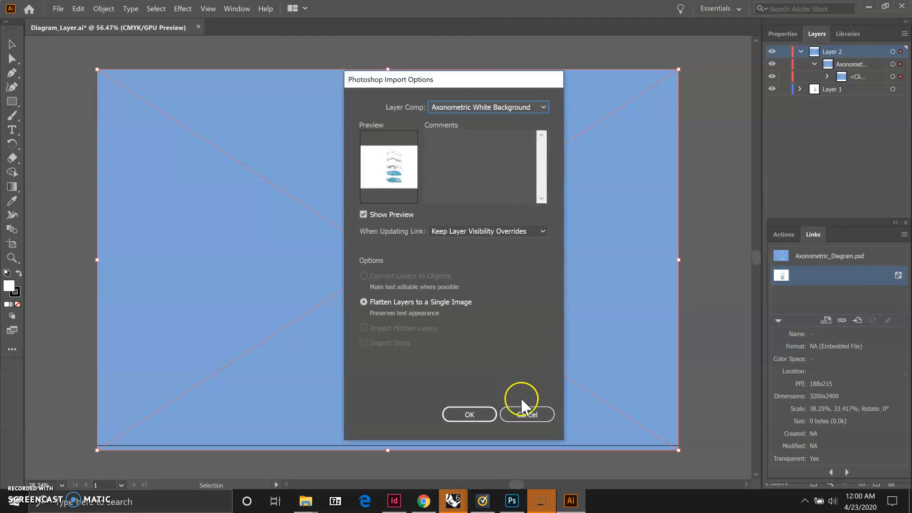
pyautogui.click(475, 416)
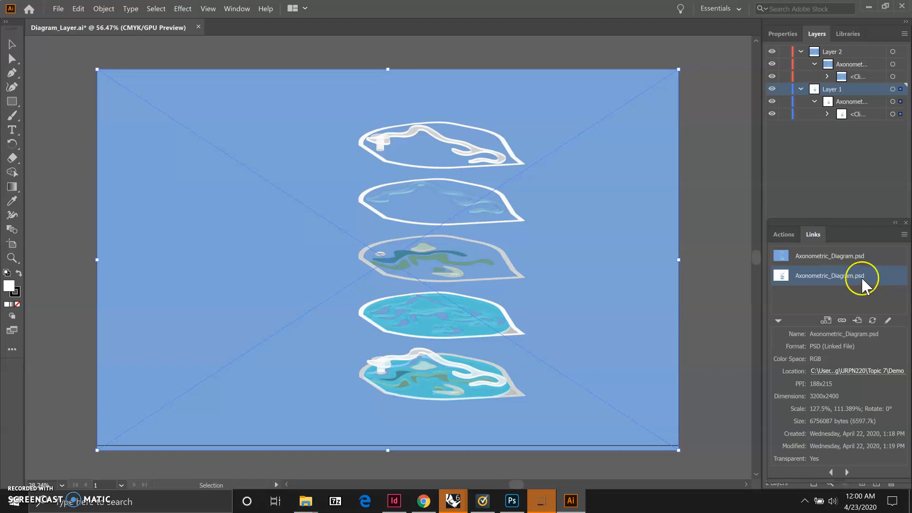
# Save the document as Diagram_Layer in the Demo folder, replacing the existing file, in Illustrator 2020 format with PDF compatibility.
pyautogui.click(58, 9)
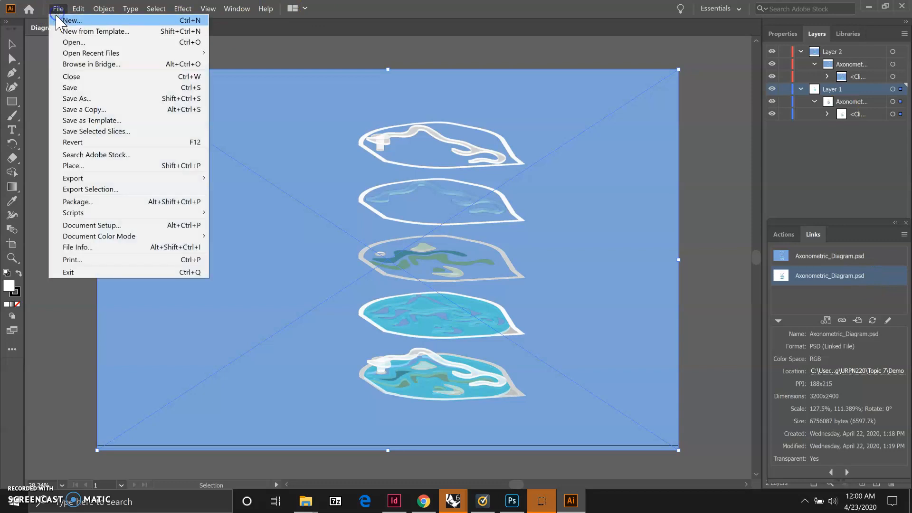
pyautogui.click(71, 99)
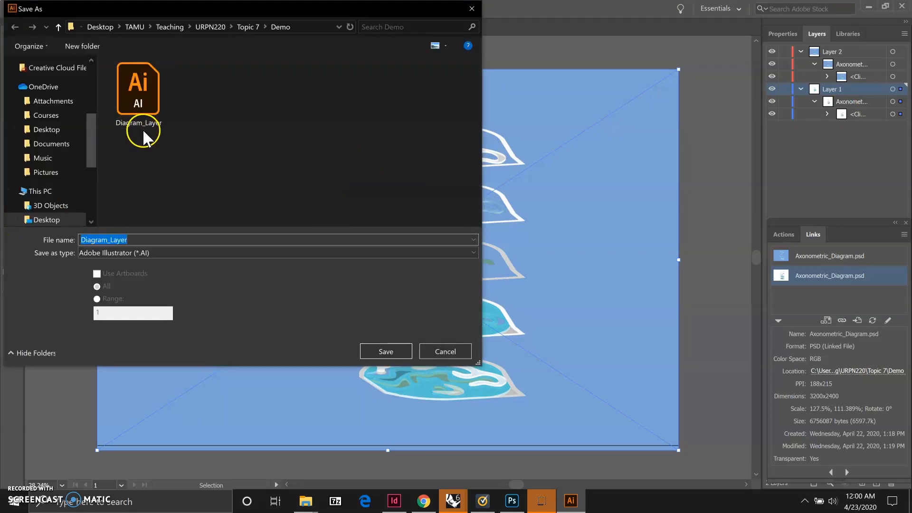
pyautogui.click(387, 350)
pyautogui.click(487, 296)
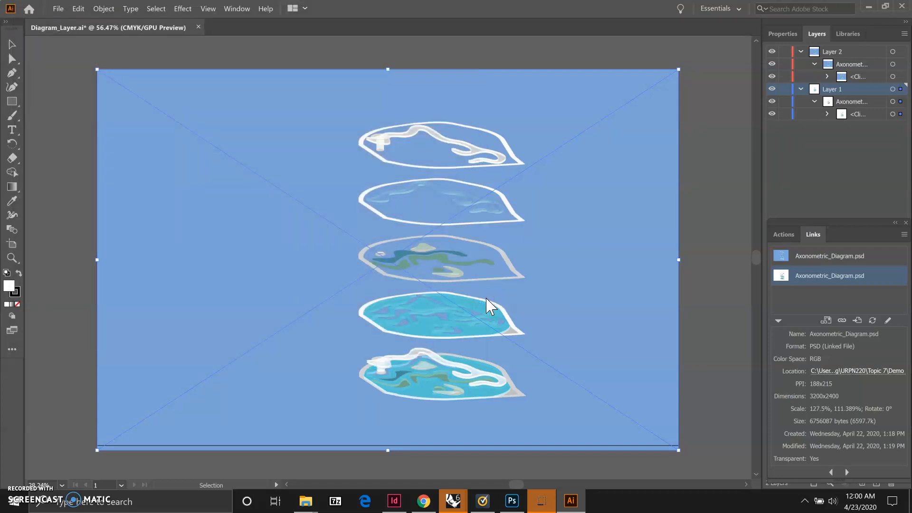
pyautogui.click(399, 223)
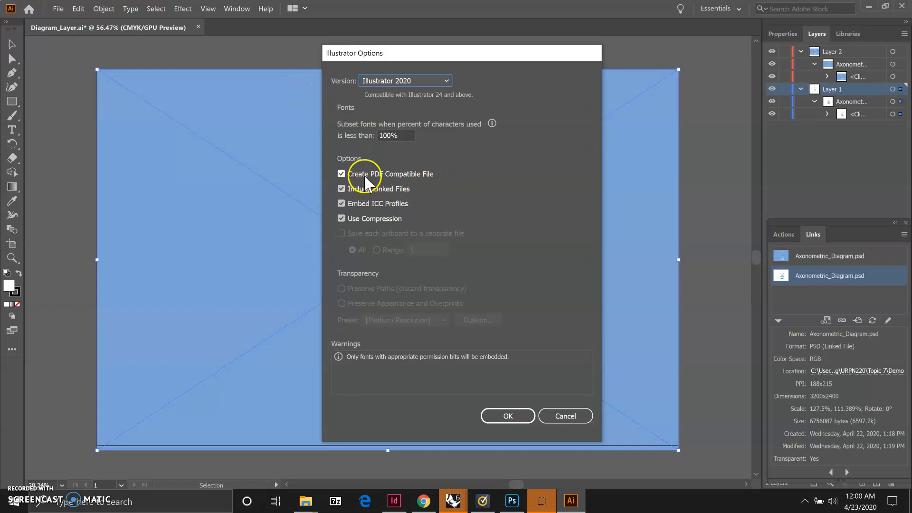
pyautogui.click(435, 178)
pyautogui.click(497, 416)
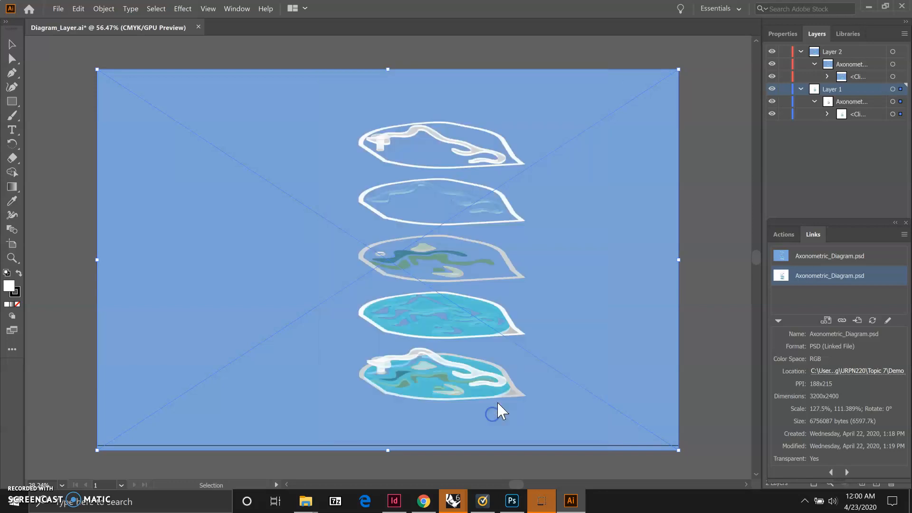
# Start a new 17 x 11 in landscape document with 2 artboards and name it Diagram_Artboard.
pyautogui.click(56, 8)
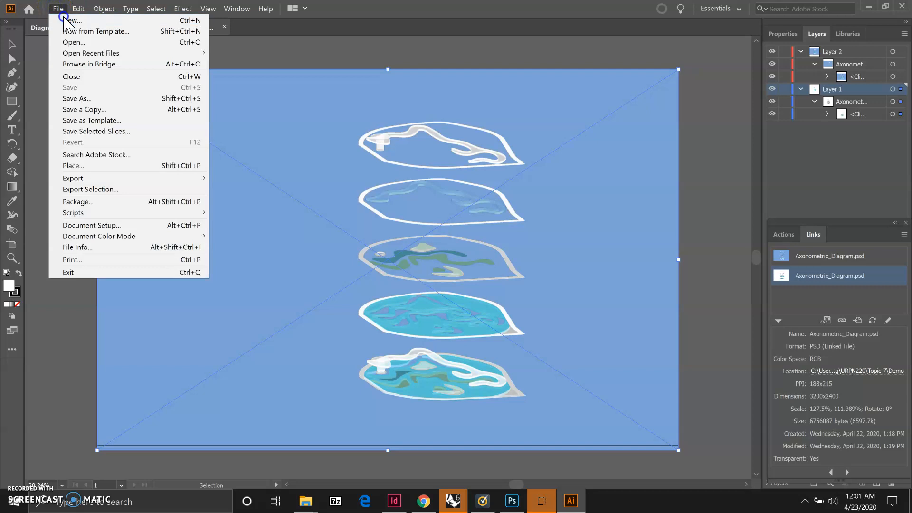
pyautogui.hotkey('ctrl', 's')
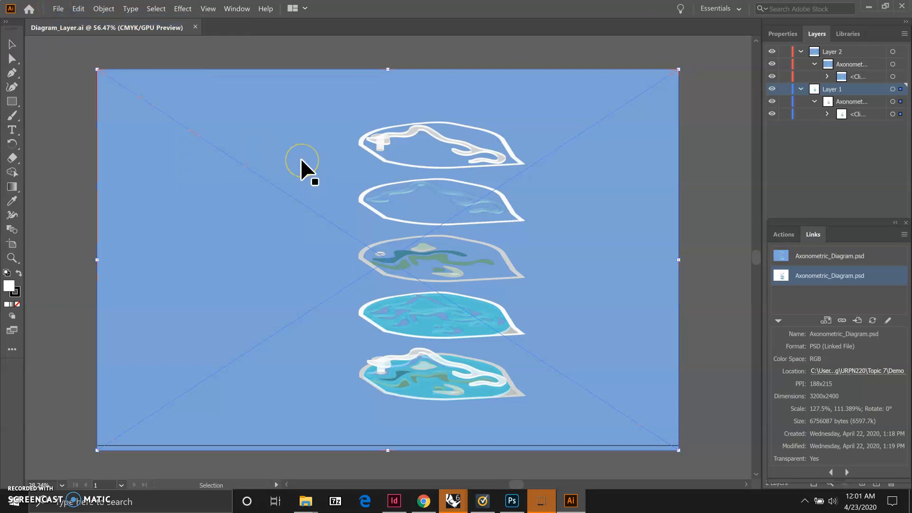
pyautogui.hotkey('ctrl', 'n')
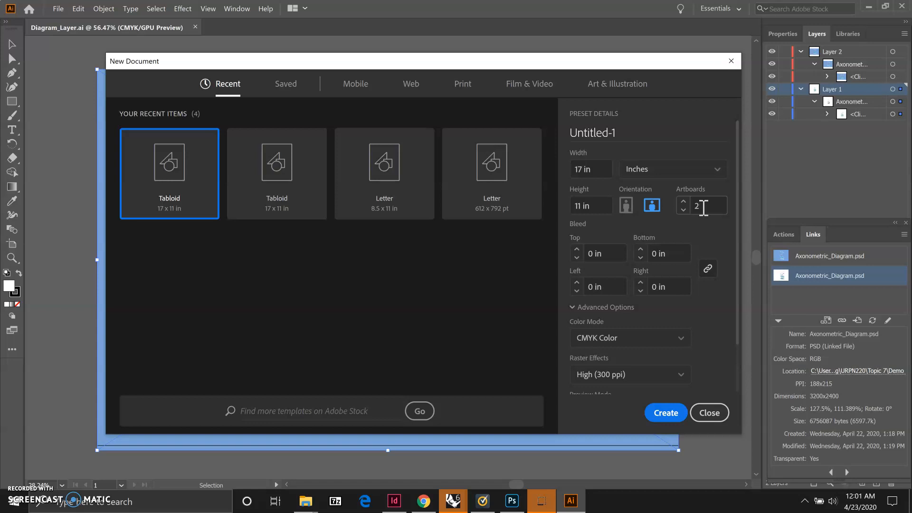
pyautogui.click(618, 135)
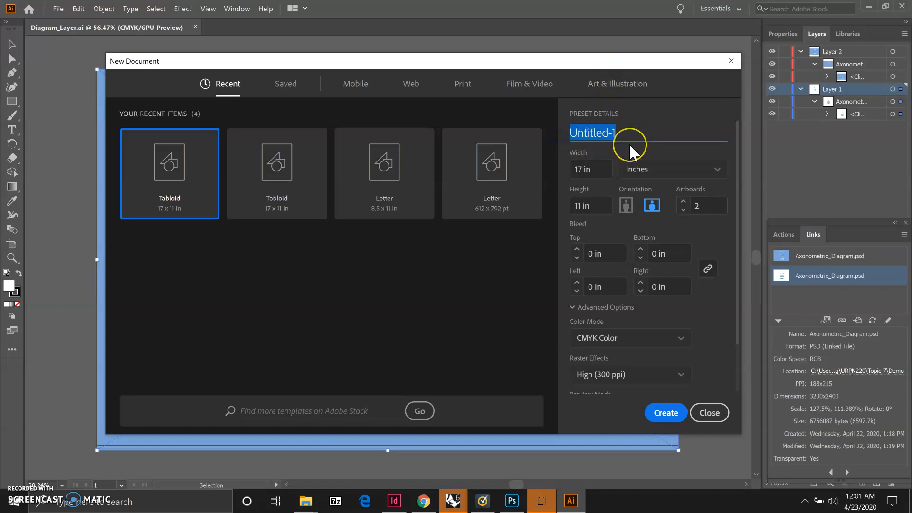
pyautogui.write('Diagram')
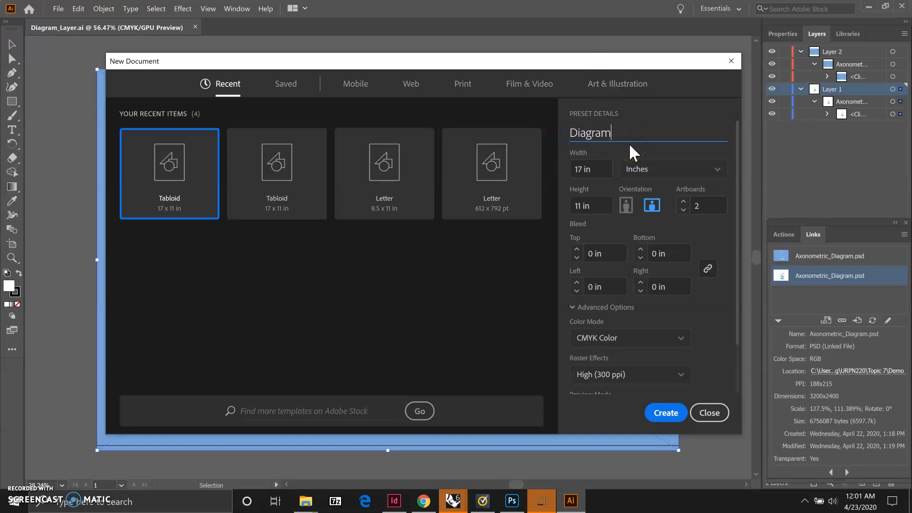
pyautogui.write('_Artboard')
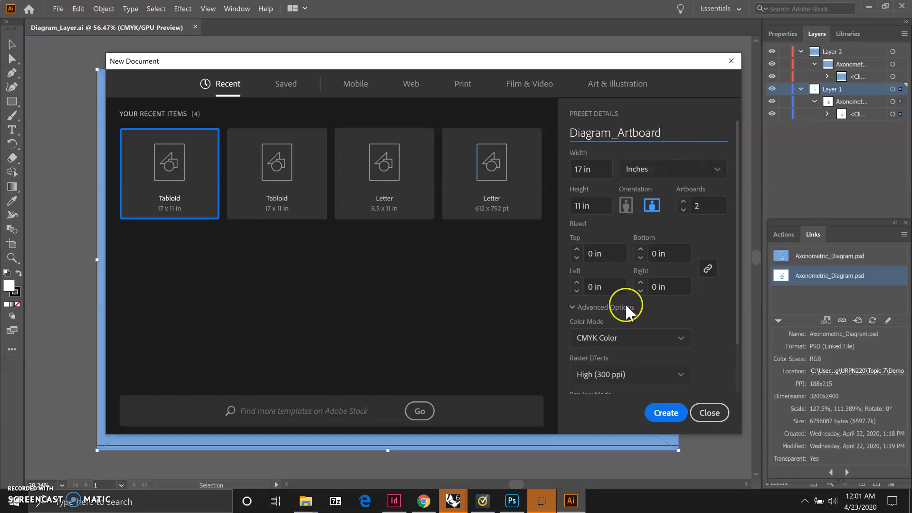
# Create the Diagram_Artboard document with CMYK Color mode and High (300 ppi) raster effects.
pyautogui.click(681, 340)
pyautogui.click(720, 299)
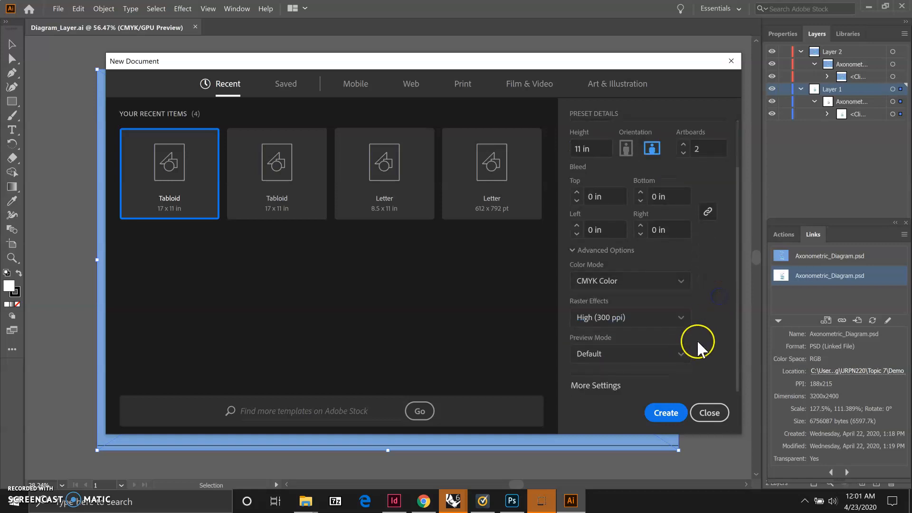
pyautogui.click(683, 319)
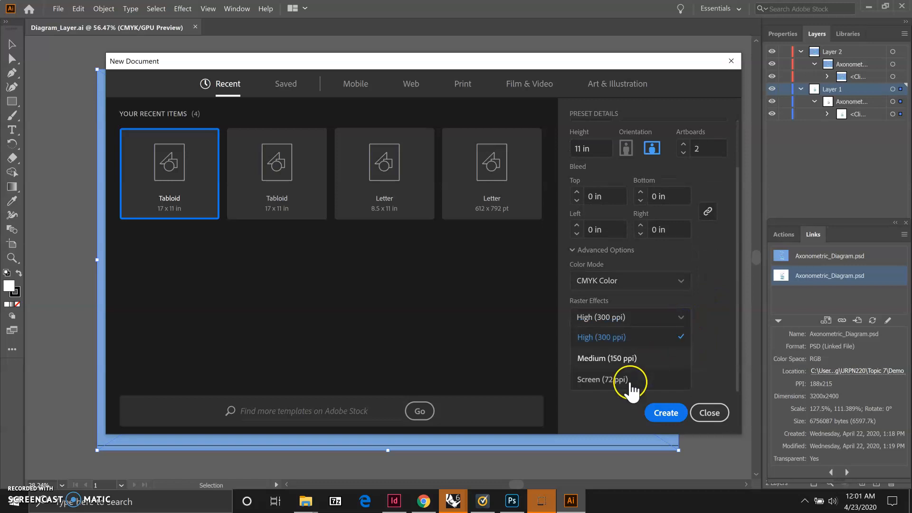
pyautogui.click(719, 327)
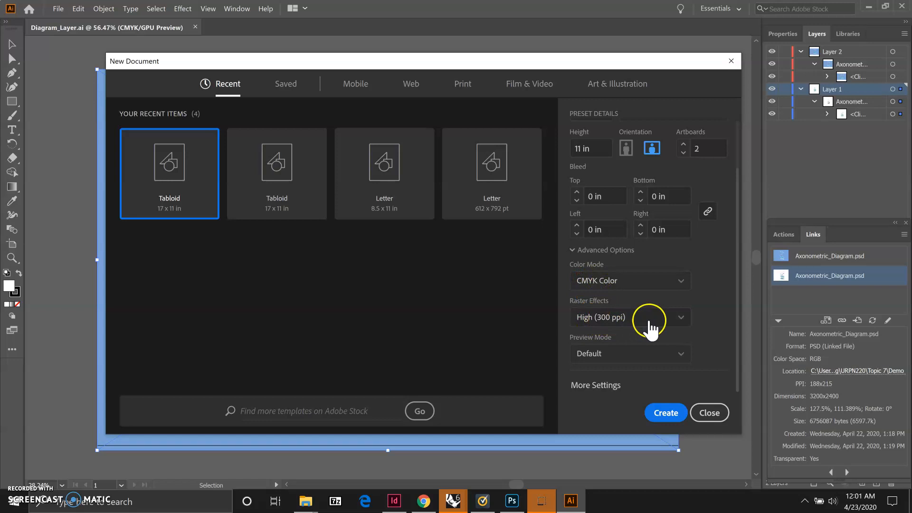
pyautogui.click(666, 414)
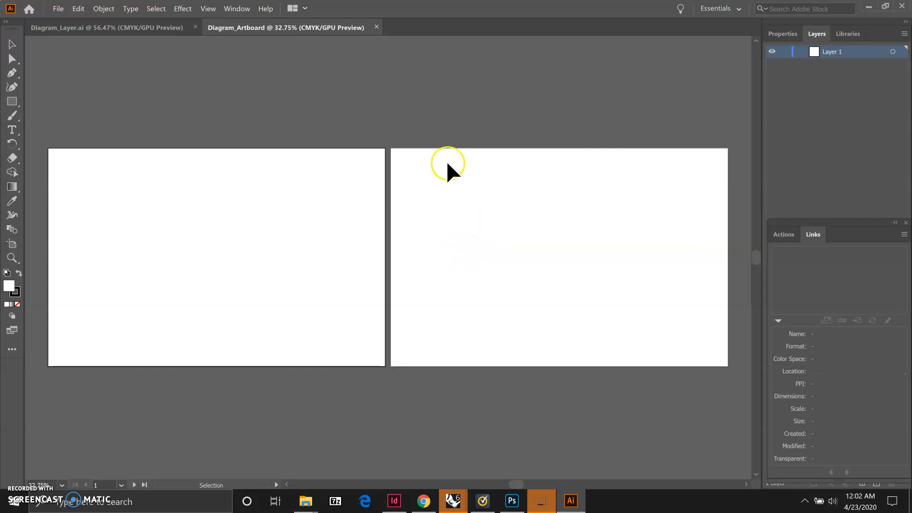
# Place Axonometric_Diagram.psd as a linked file with import options shown, starting at the first artboard's upper-left corner.
pyautogui.click(65, 8)
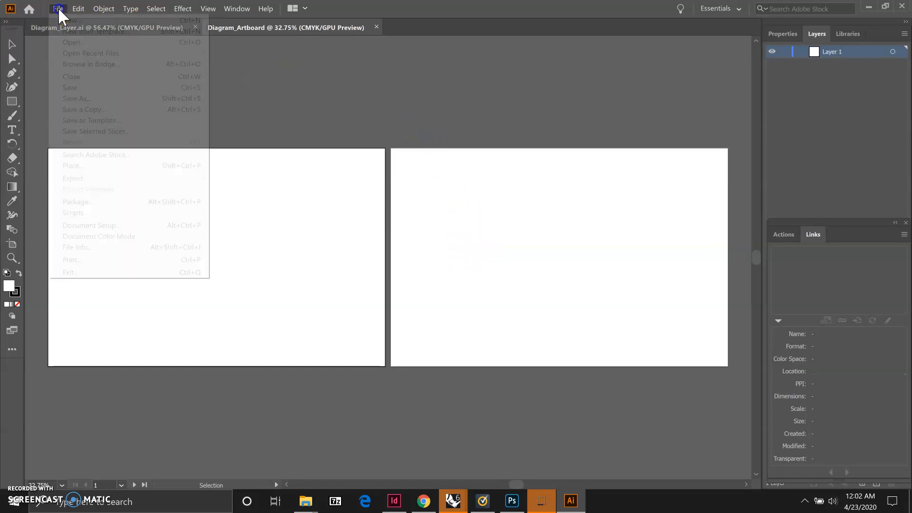
pyautogui.click(78, 166)
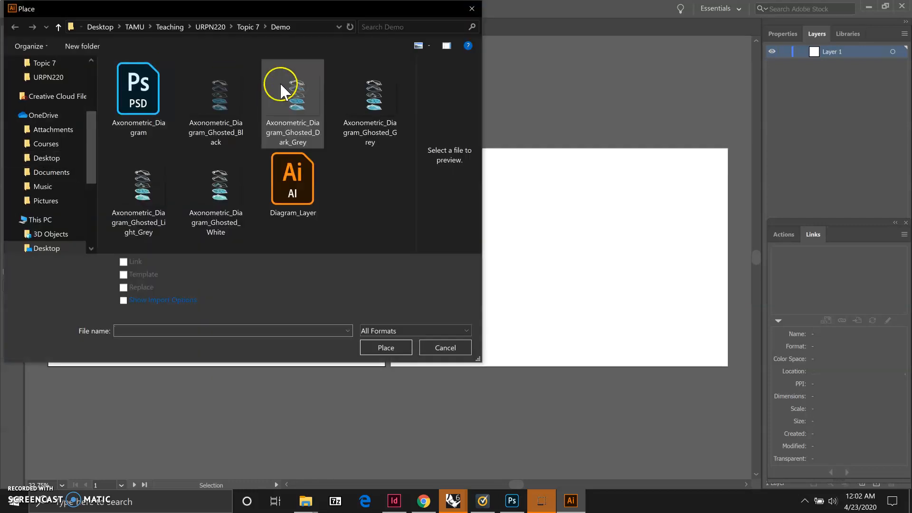
pyautogui.click(137, 91)
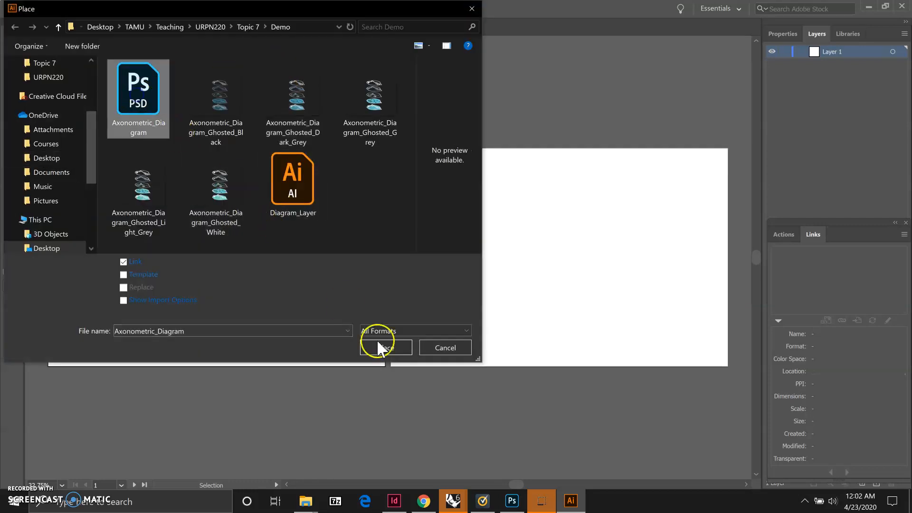
pyautogui.click(123, 300)
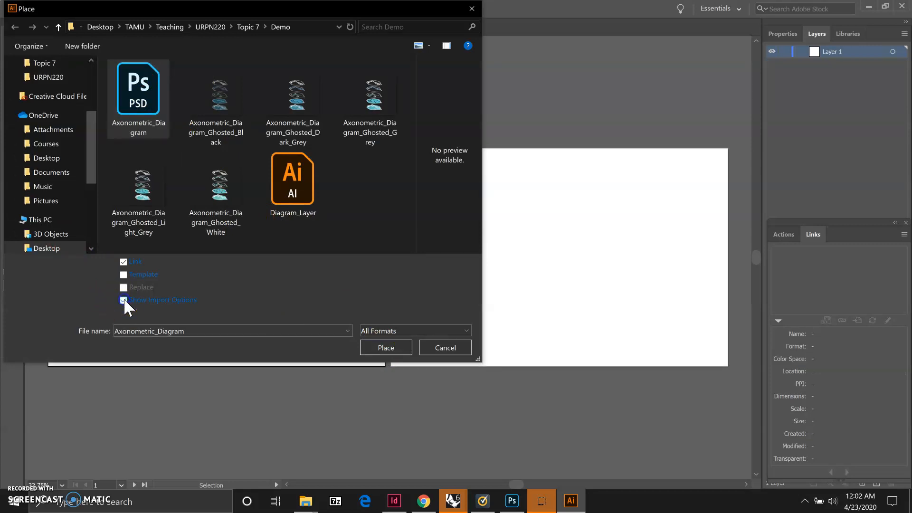
pyautogui.click(385, 349)
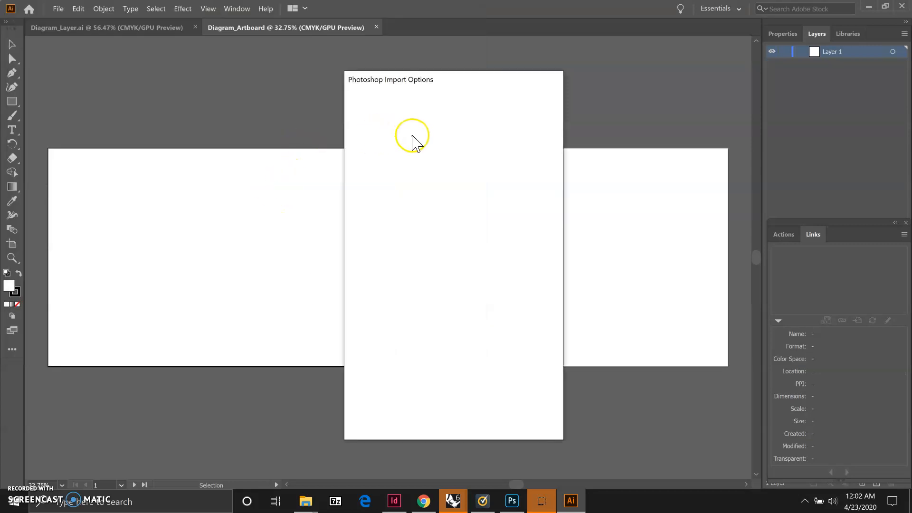
pyautogui.click(468, 415)
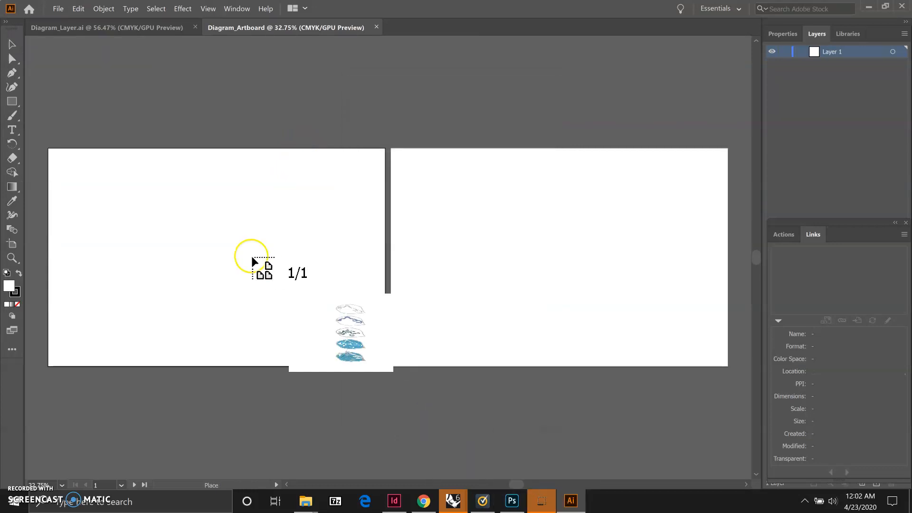
pyautogui.click(50, 150)
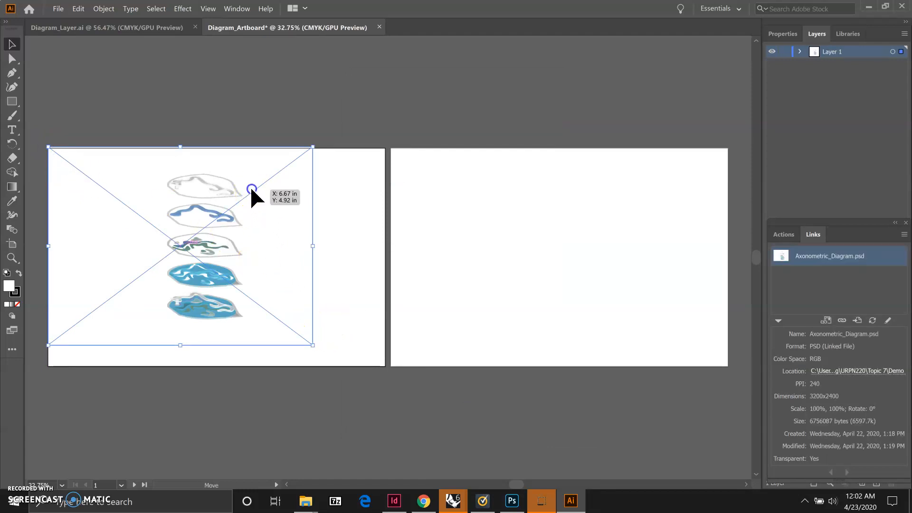
# Stretch the placed diagram to about 17 x 11.37 in so it covers the first artboard, and deselect it.
pyautogui.moveTo(312, 345); pyautogui.dragTo(383, 372)
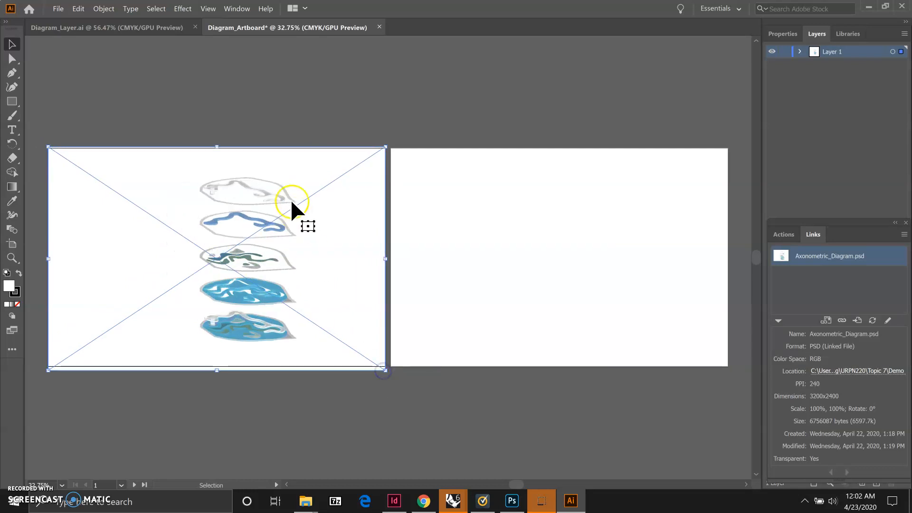
pyautogui.click(308, 88)
pyautogui.click(260, 149)
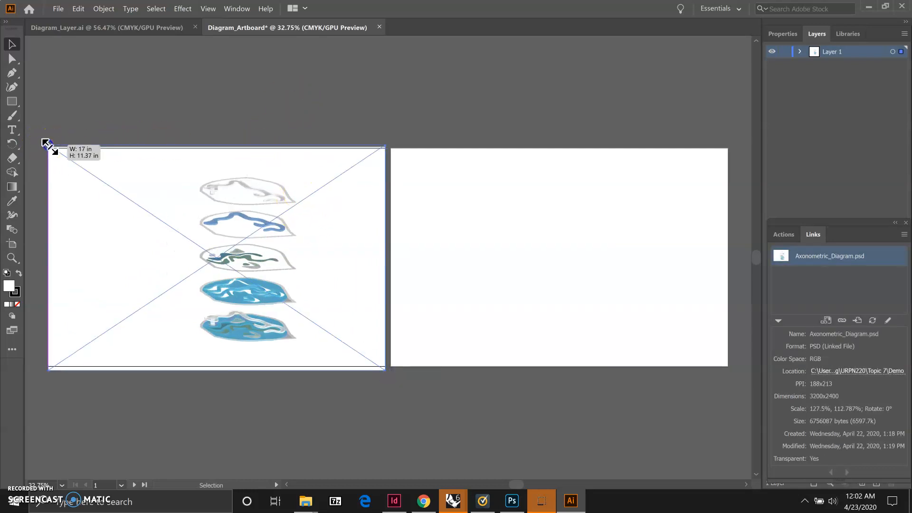
pyautogui.click(101, 110)
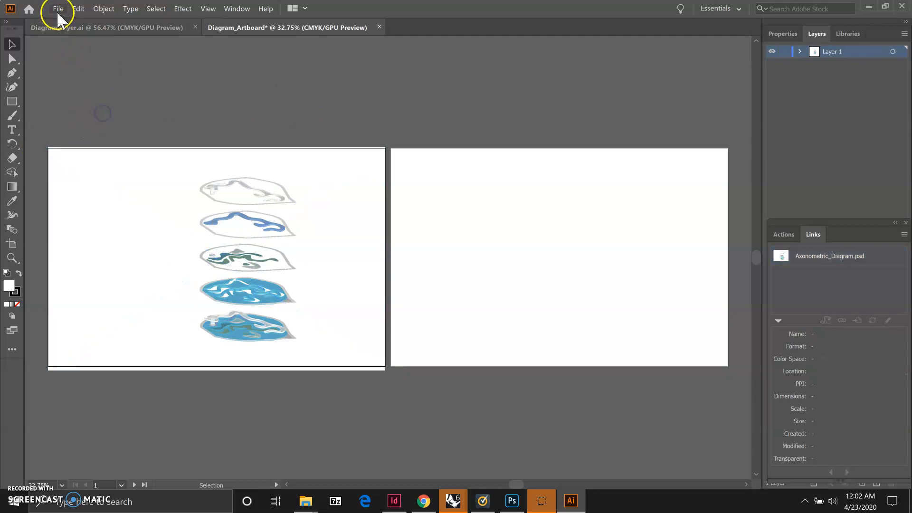
# Place Axonometric_Diagram.psd again using its blue-background layer comp, and stretch it from the second artboard's upper-left corner to cover that artboard.
pyautogui.click(58, 8)
pyautogui.click(76, 165)
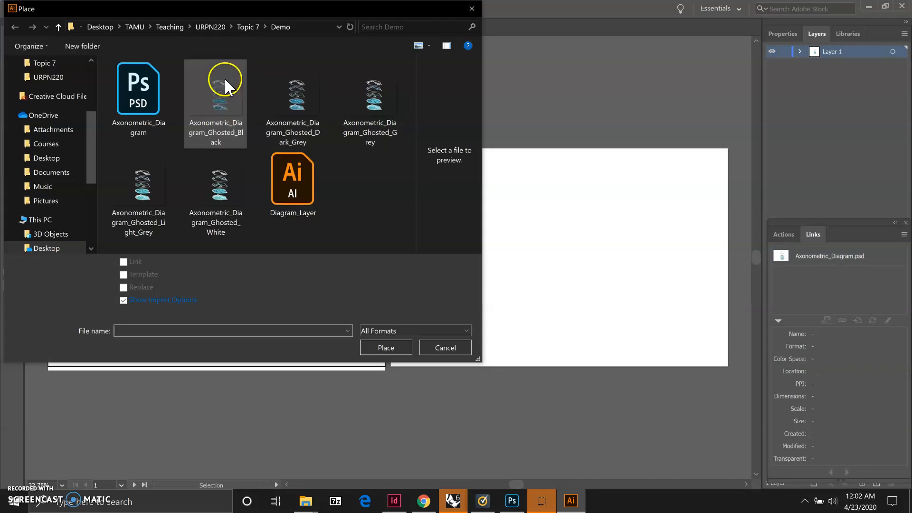
pyautogui.click(134, 97)
pyautogui.click(383, 348)
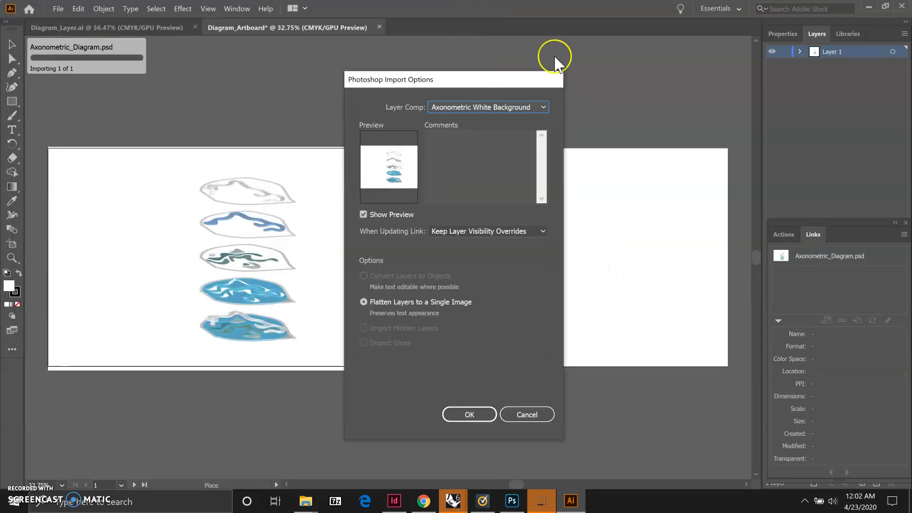
pyautogui.click(543, 106)
pyautogui.click(521, 133)
pyautogui.click(470, 415)
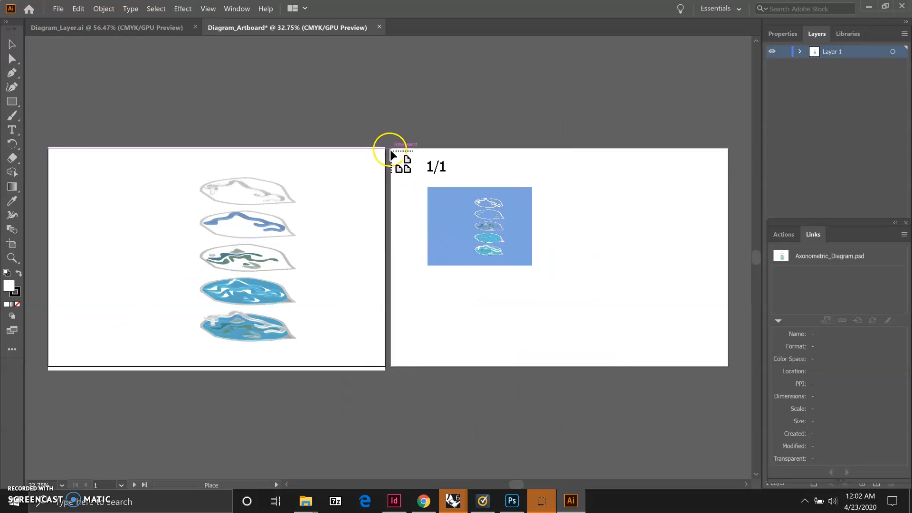
pyautogui.click(391, 149)
pyautogui.moveTo(655, 345); pyautogui.dragTo(729, 367)
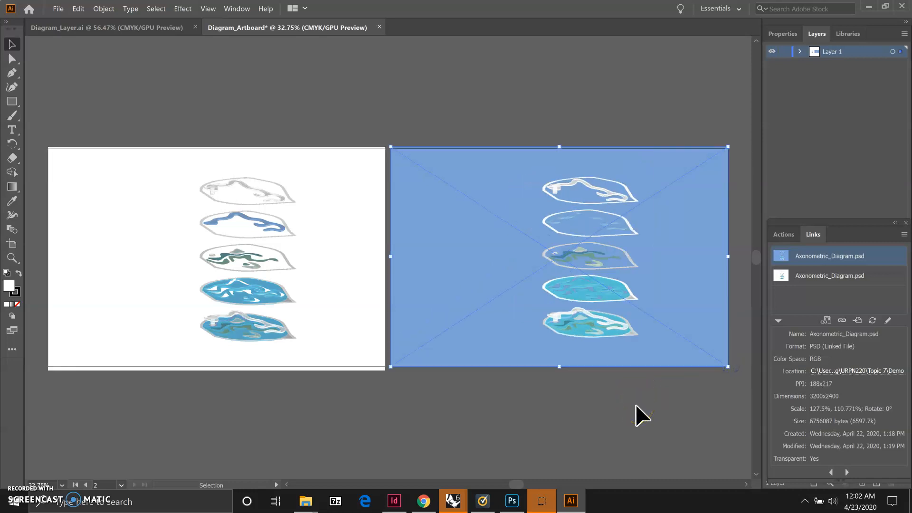
# Save the document as Diagram_Artboard in Adobe Illustrator format, version Illustrator 2020, with linked files included.
pyautogui.click(58, 9)
pyautogui.click(578, 200)
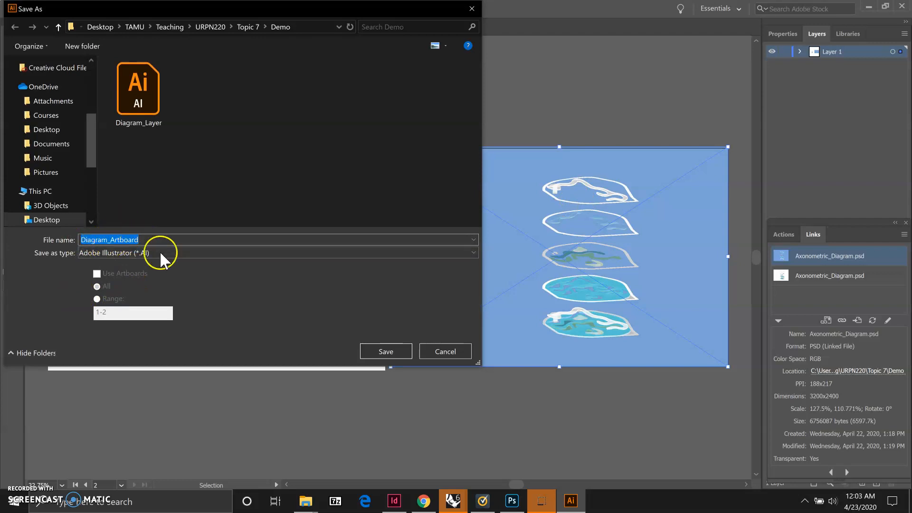
pyautogui.click(375, 351)
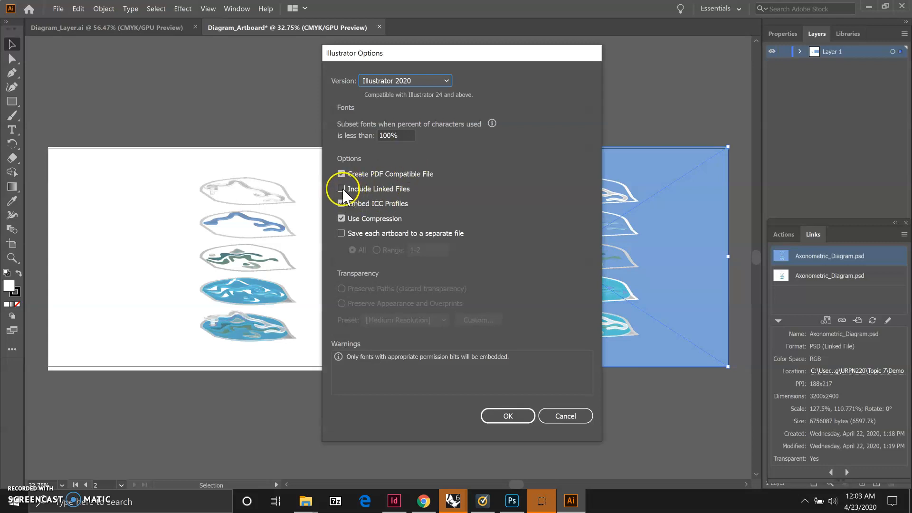
pyautogui.click(342, 189)
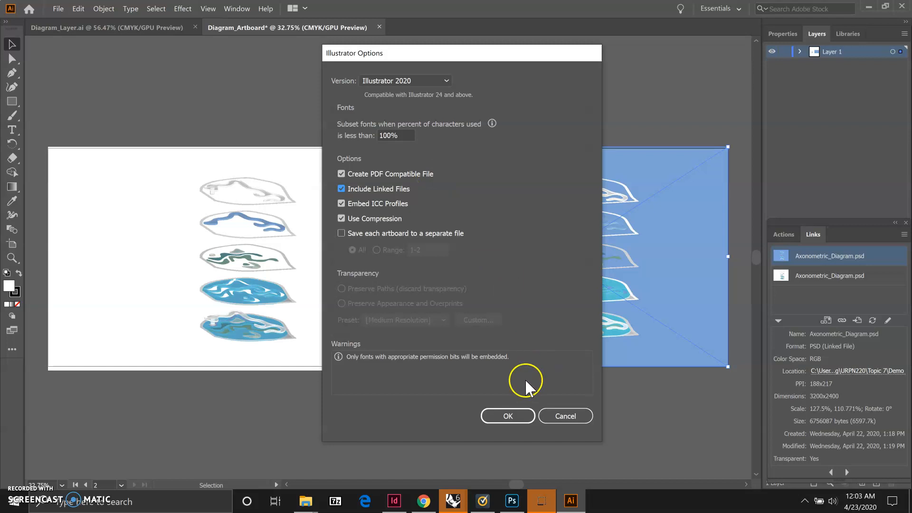
pyautogui.click(511, 416)
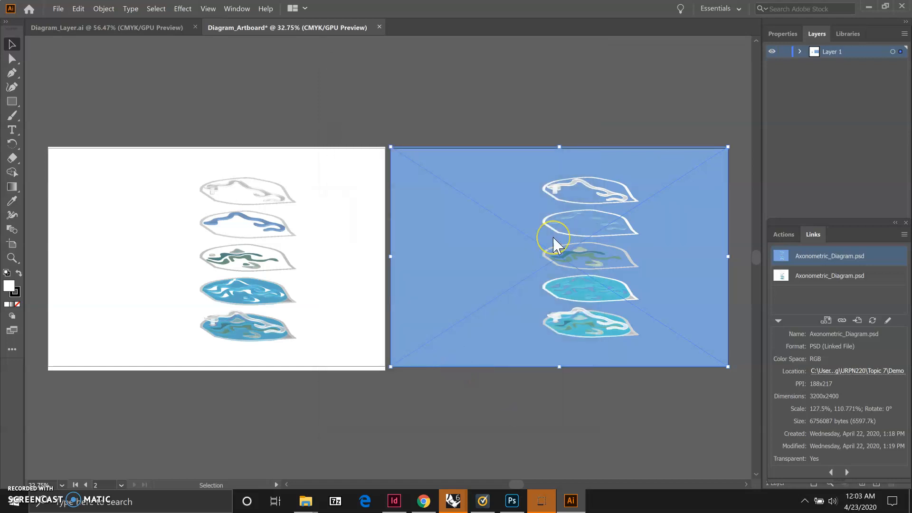
# Switch to the Portfolio.indd document in InDesign and delete the old blue-background and white-background diagrams from its pages.
pyautogui.click(396, 504)
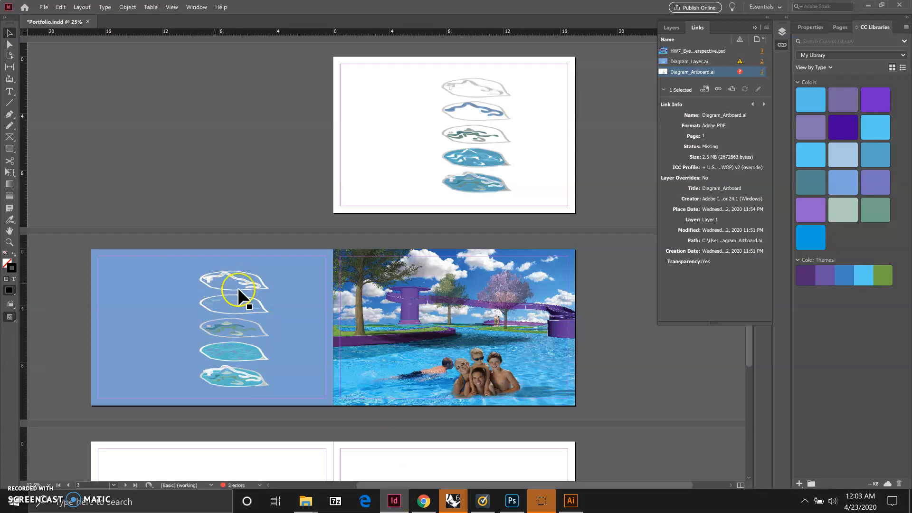
pyautogui.click(274, 294)
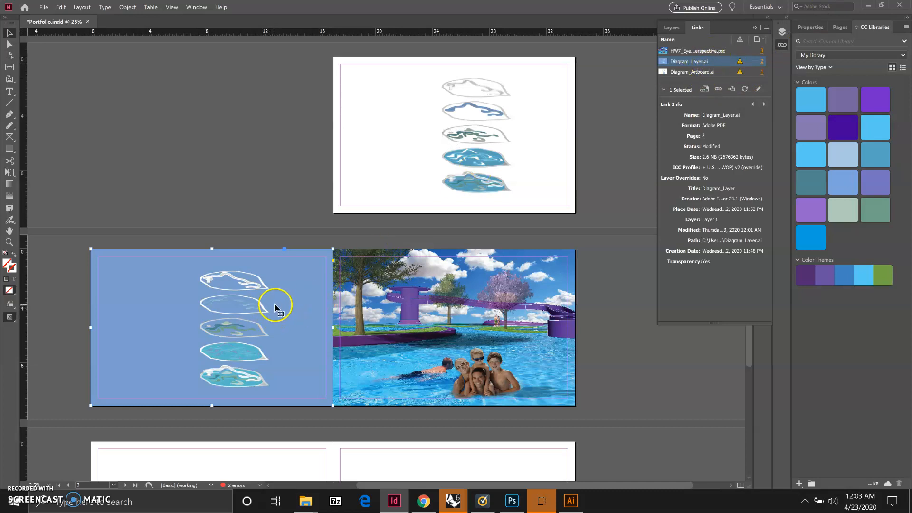
pyautogui.press('Delete')
pyautogui.click(391, 186)
pyautogui.press('Delete')
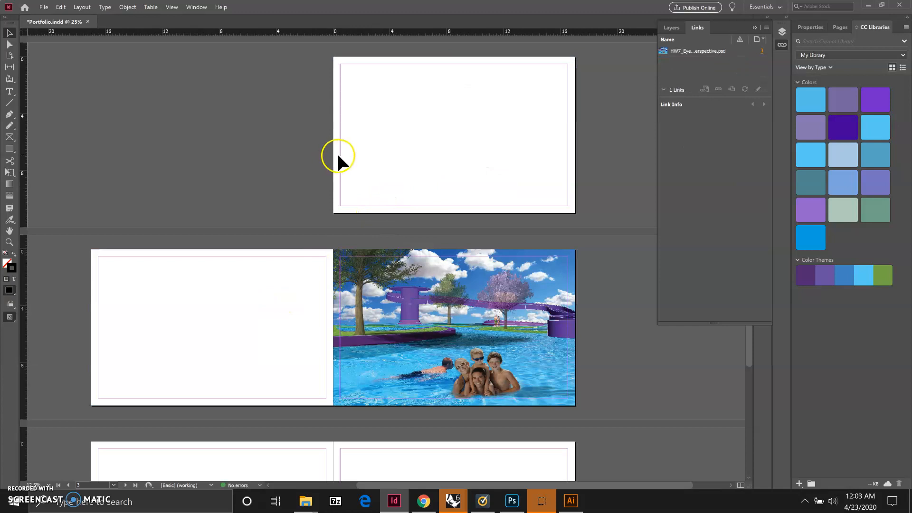
# Choose Diagram_Layer.ai to place with import options, and compare the preview with Layer 2 hidden and shown, leaving both layers on.
pyautogui.click(43, 7)
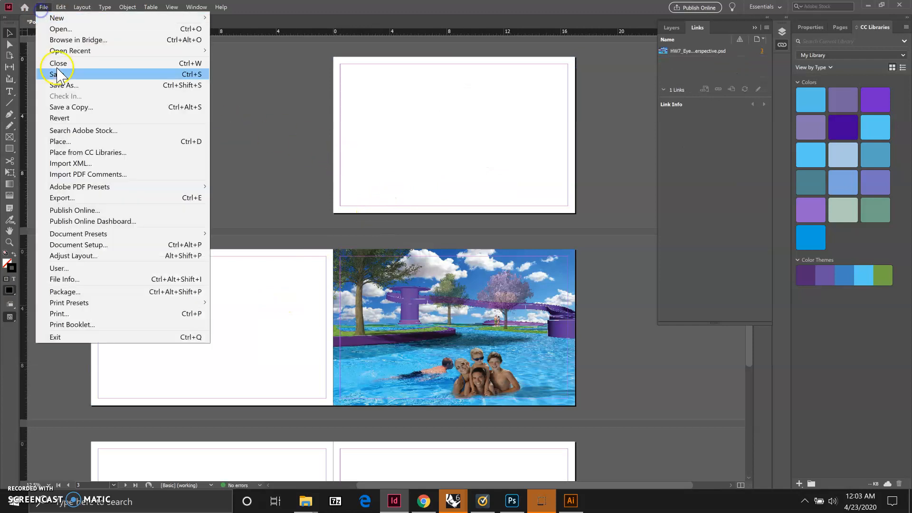
pyautogui.click(53, 143)
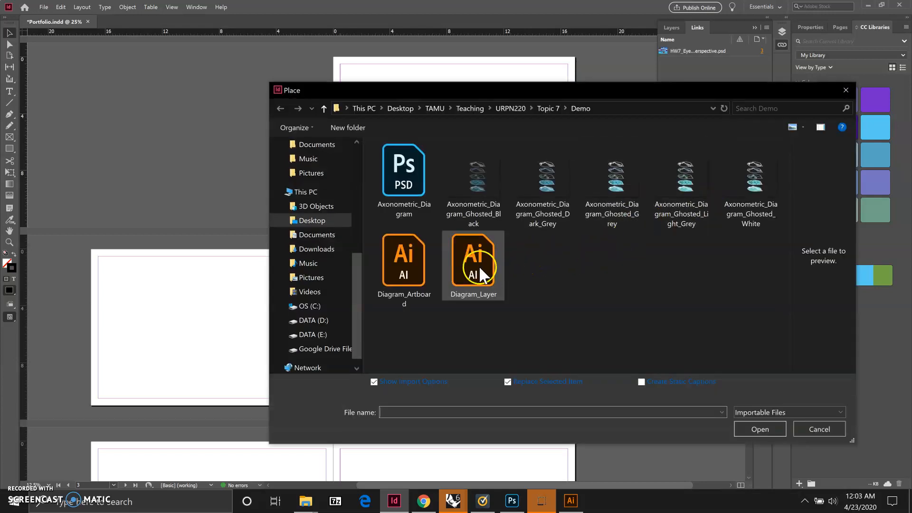
pyautogui.click(478, 266)
pyautogui.click(746, 429)
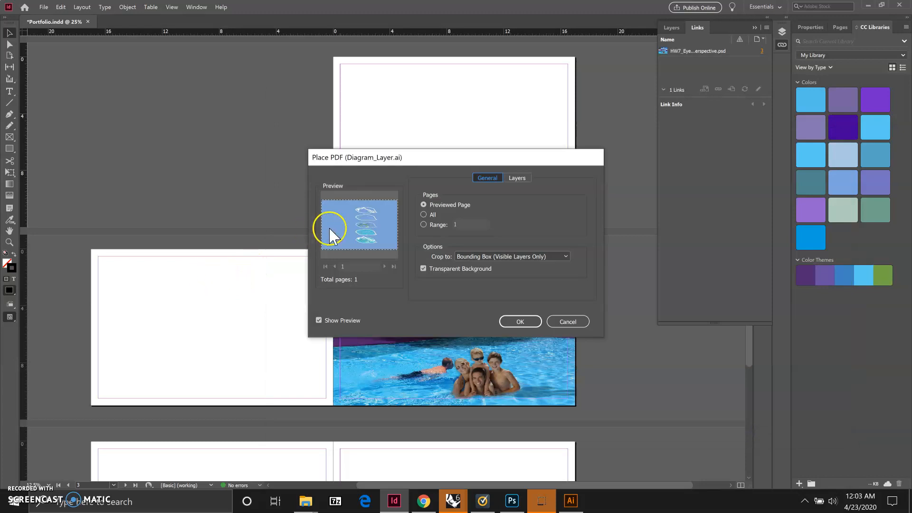
pyautogui.click(523, 177)
pyautogui.click(424, 202)
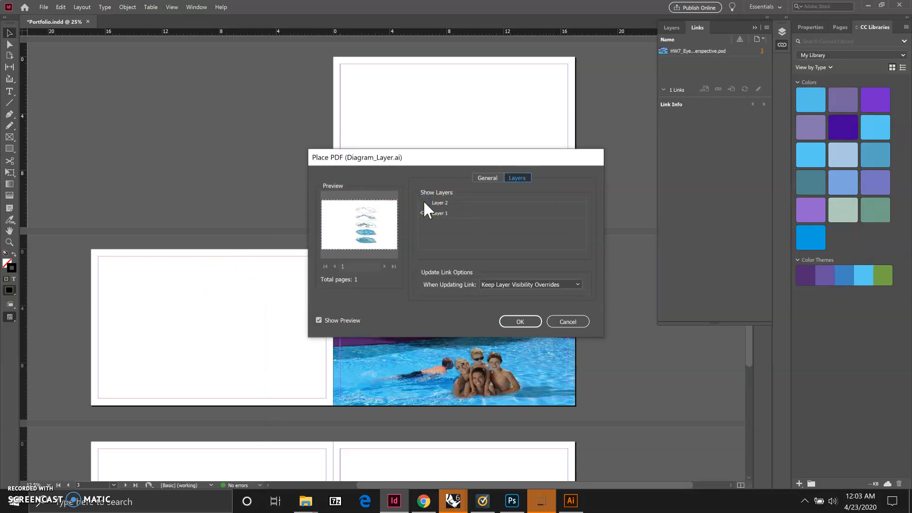
pyautogui.click(423, 202)
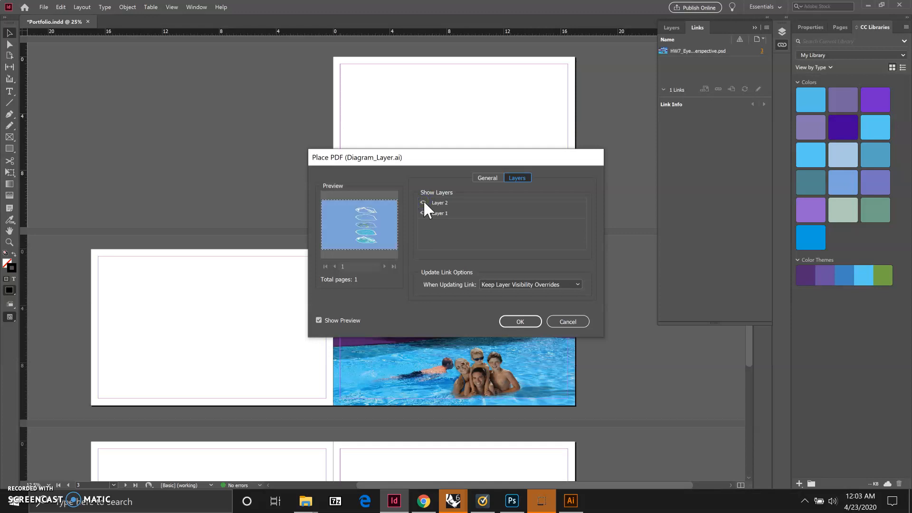
# Keep layer visibility overrides for link updates, place Diagram_Layer.ai over the page facing the pool perspective, and deselect it.
pyautogui.click(578, 284)
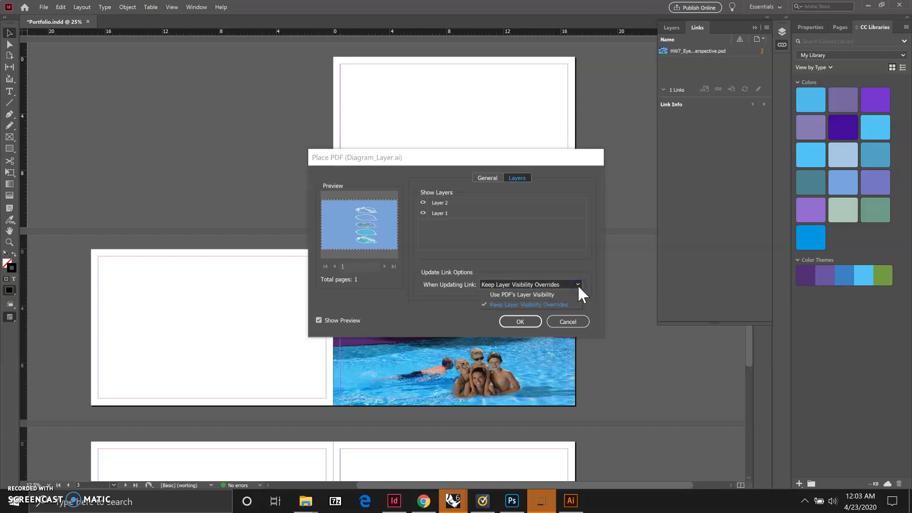
pyautogui.click(552, 296)
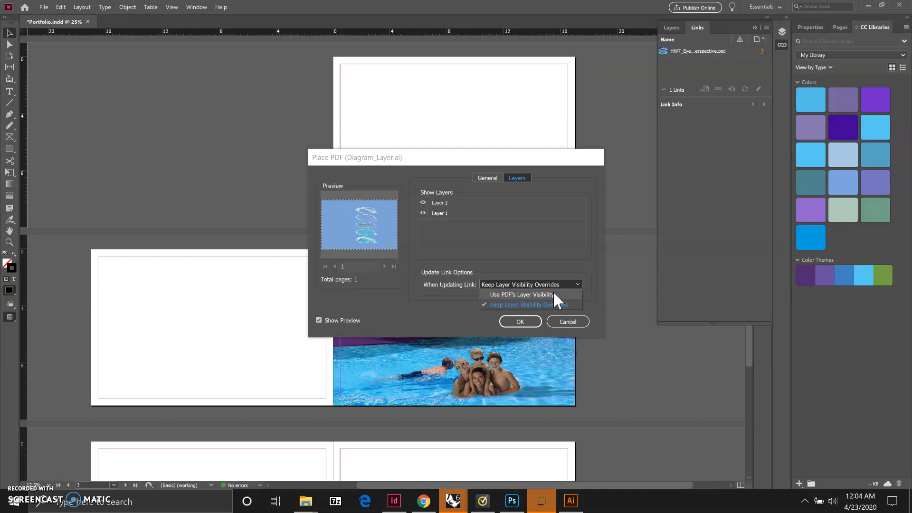
pyautogui.click(550, 294)
pyautogui.click(530, 322)
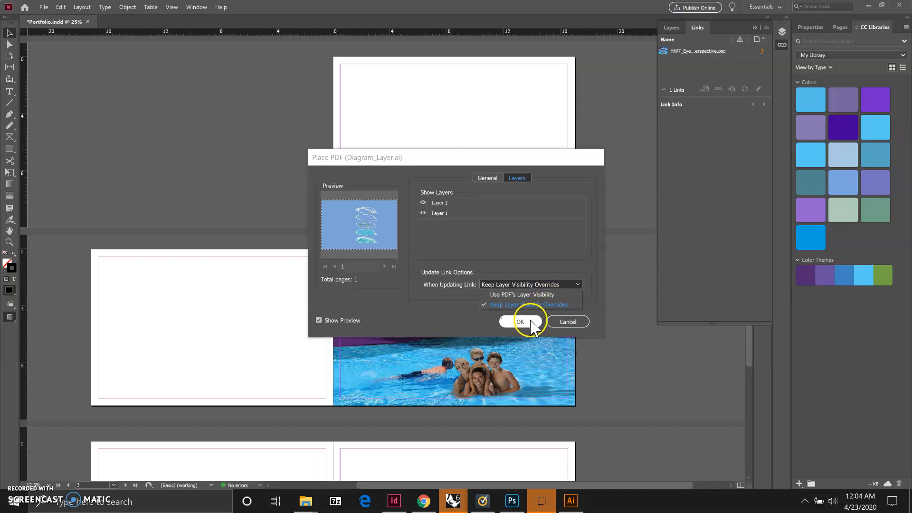
pyautogui.click(561, 260)
pyautogui.click(527, 323)
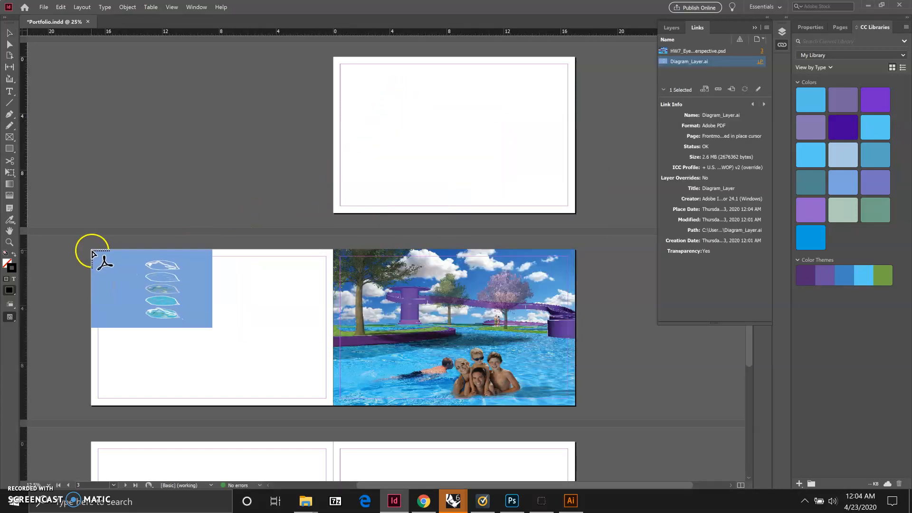
pyautogui.click(91, 251)
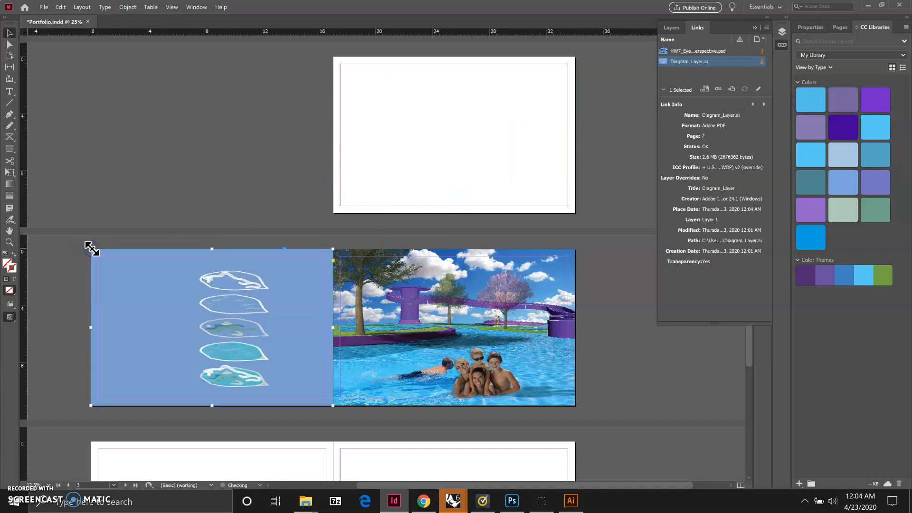
pyautogui.click(185, 145)
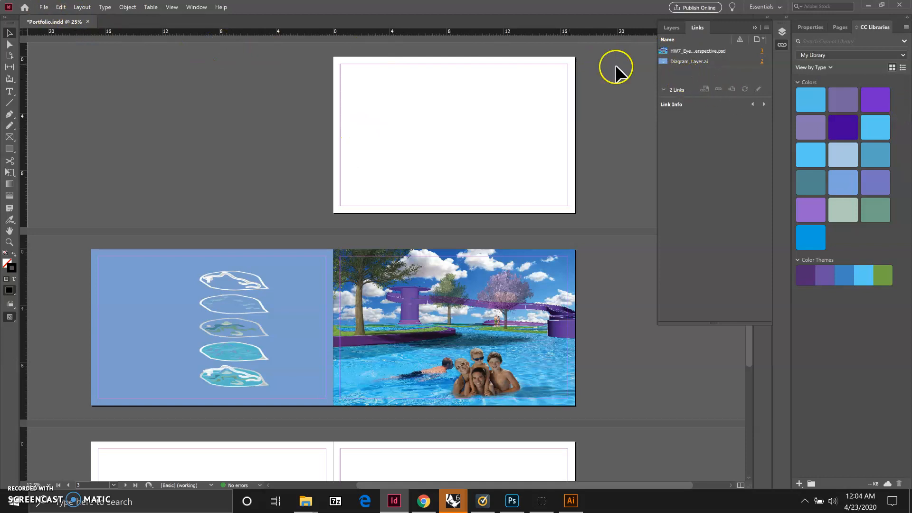
# Choose Diagram_Artboard.ai to place with import options, review its layers and both pages, and keep page 1 as the previewed page.
pyautogui.click(48, 8)
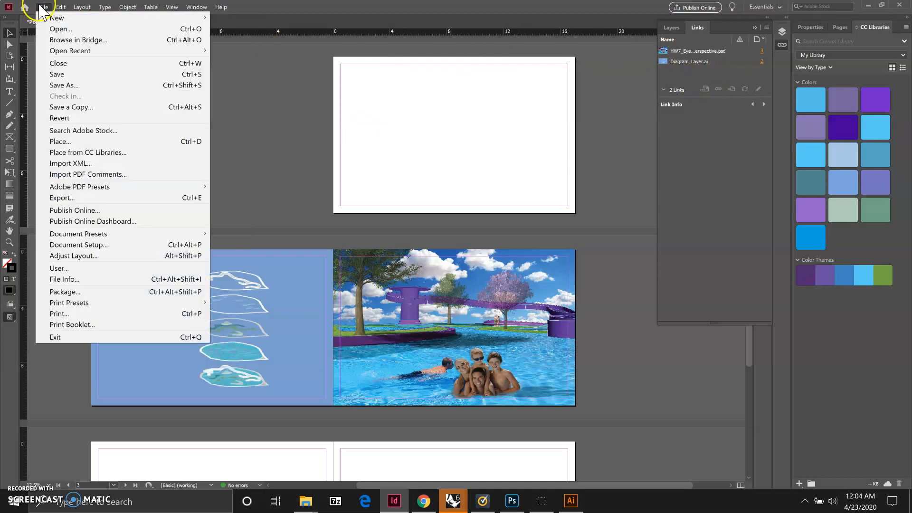
pyautogui.click(60, 141)
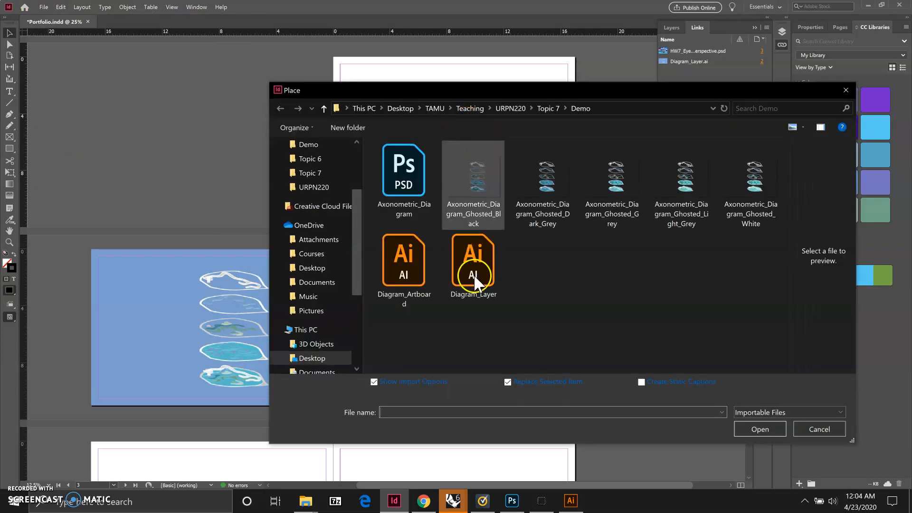
pyautogui.click(412, 278)
pyautogui.click(753, 429)
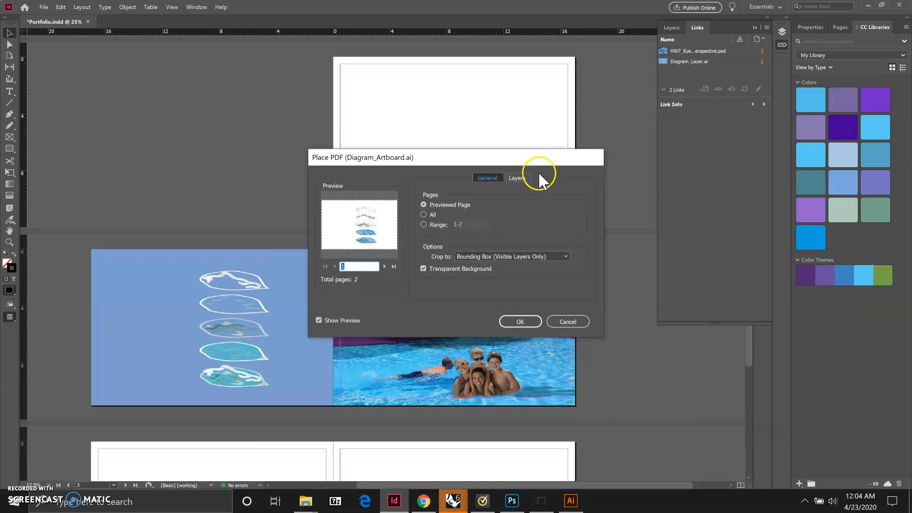
pyautogui.click(523, 179)
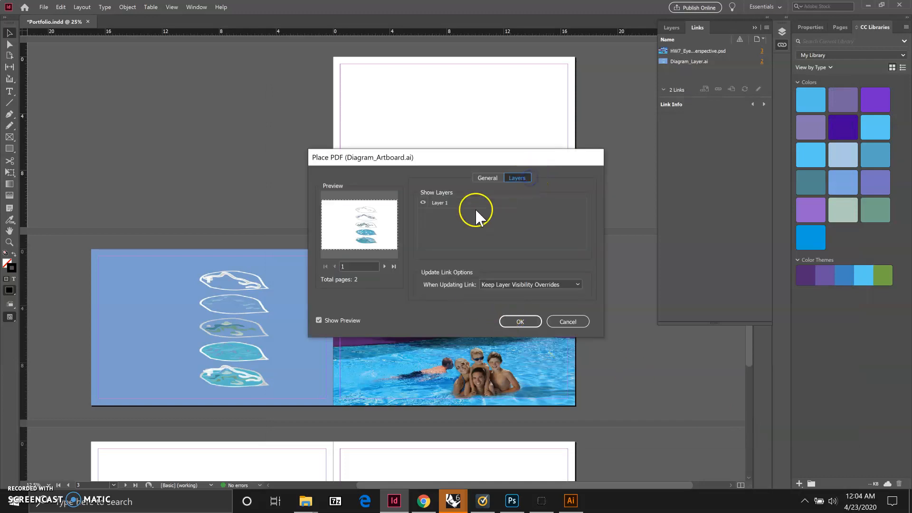
pyautogui.click(483, 179)
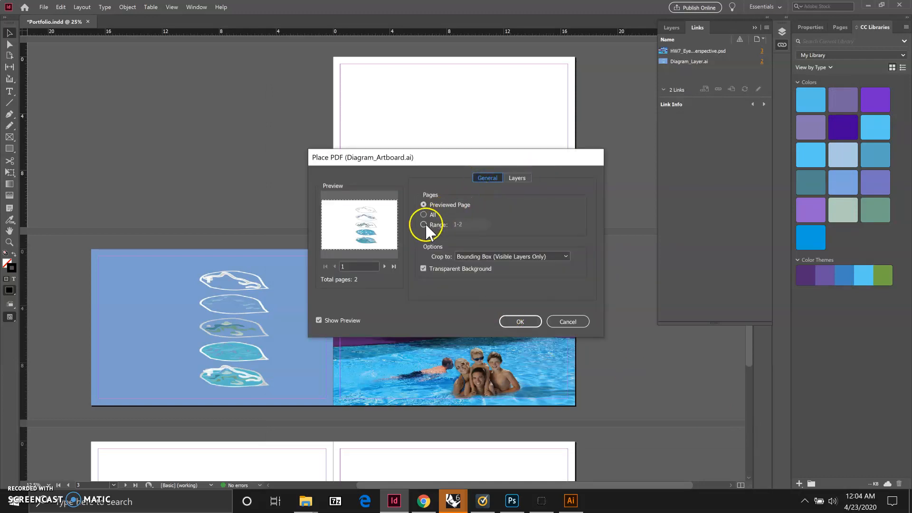
pyautogui.click(384, 266)
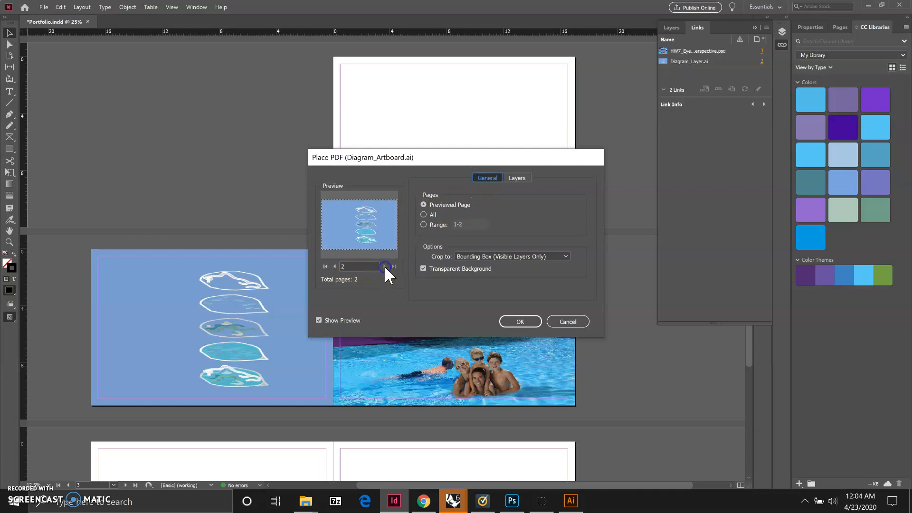
pyautogui.click(335, 266)
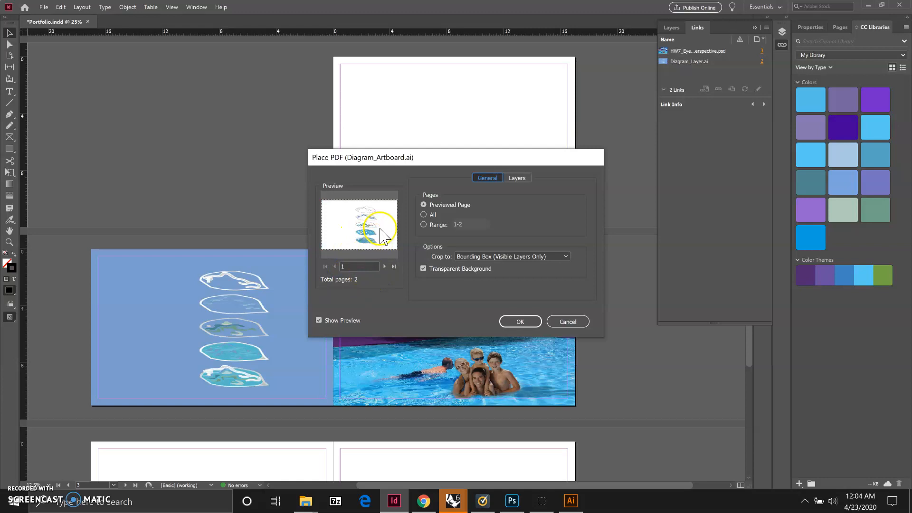
# Place page 1 of Diagram_Artboard.ai from the upper-left corner of the empty single page above the spread, and deselect it.
pyautogui.click(520, 321)
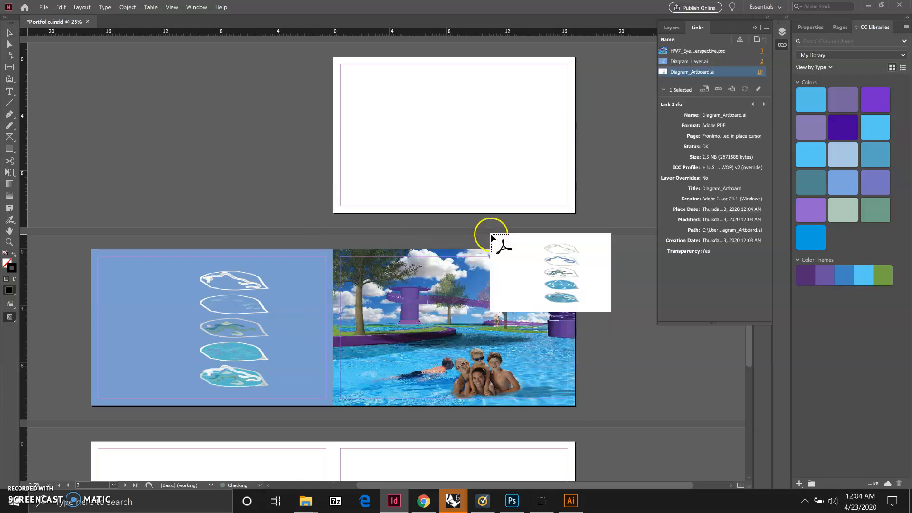
pyautogui.click(334, 59)
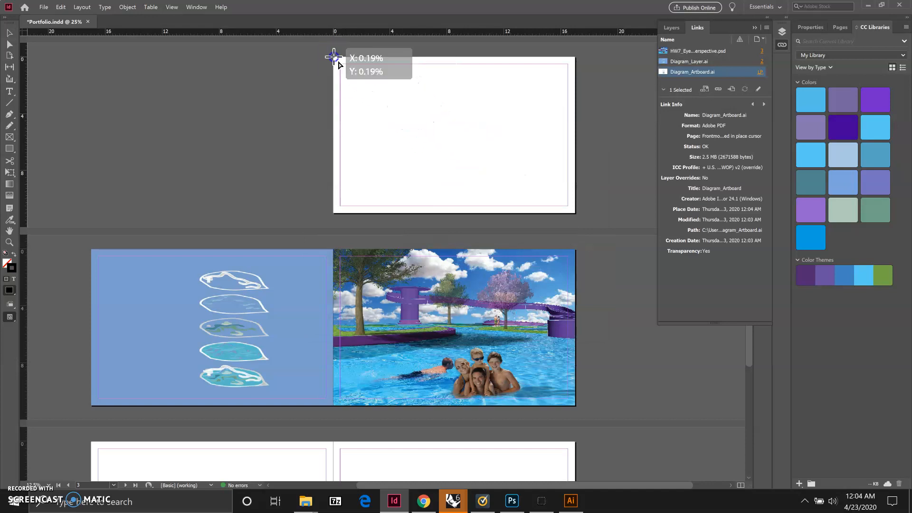
pyautogui.click(630, 186)
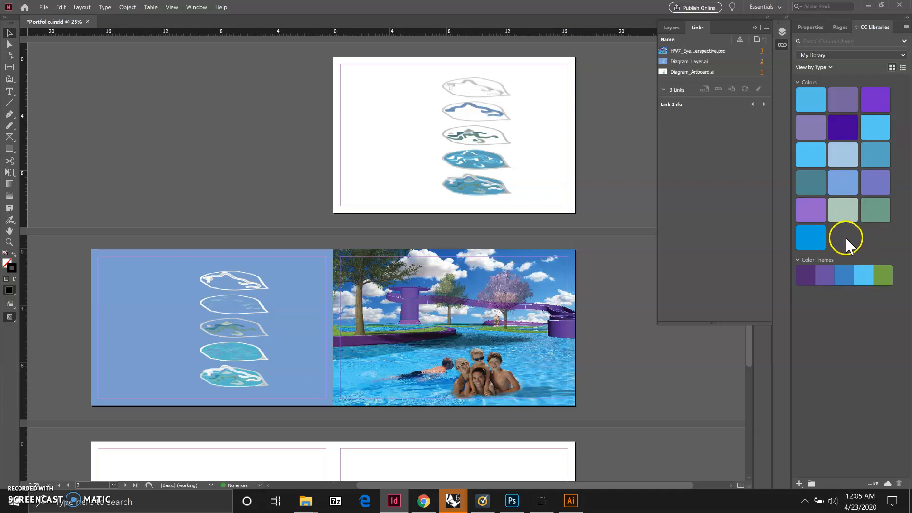
pyautogui.click(194, 7)
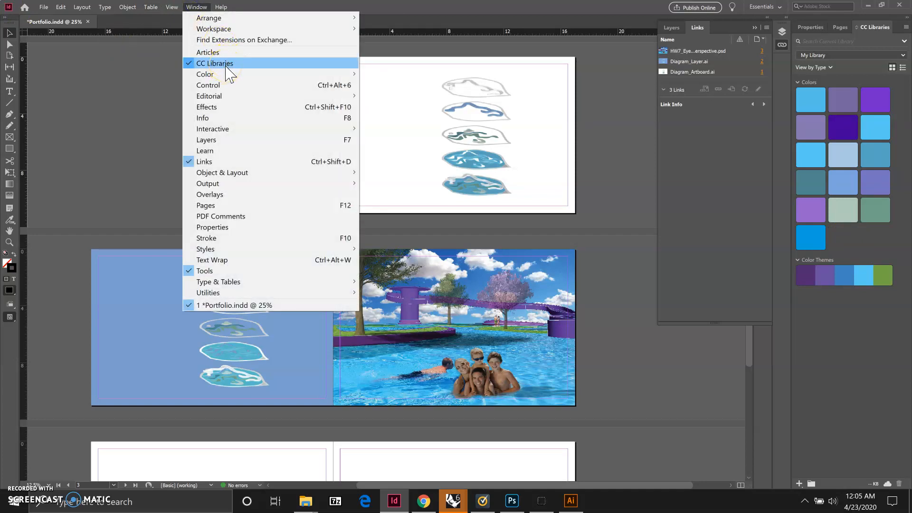
pyautogui.click(575, 6)
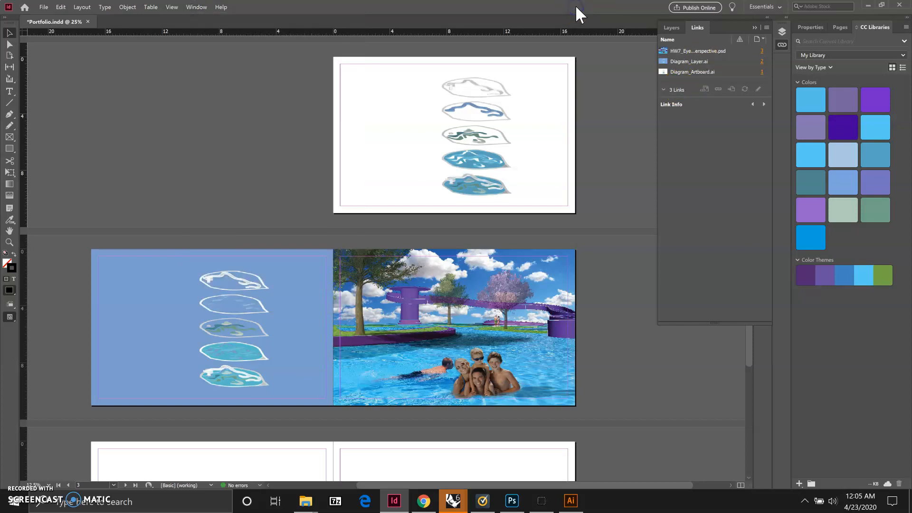
pyautogui.click(811, 99)
# Open the placed Diagram_Layer.ai for editing in Illustrator, and open its Layer 2 link, Axonometric_Diagram.psd, for editing in Photoshop.
pyautogui.click(280, 297)
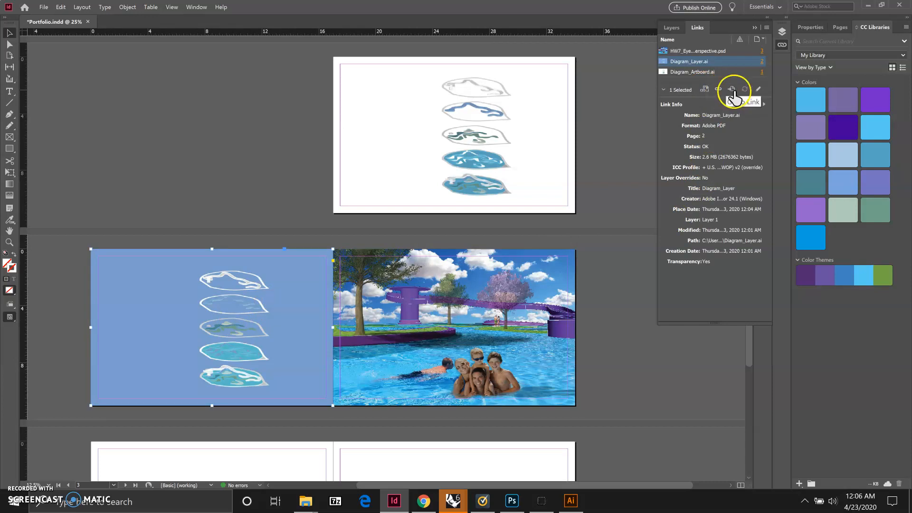
pyautogui.click(758, 91)
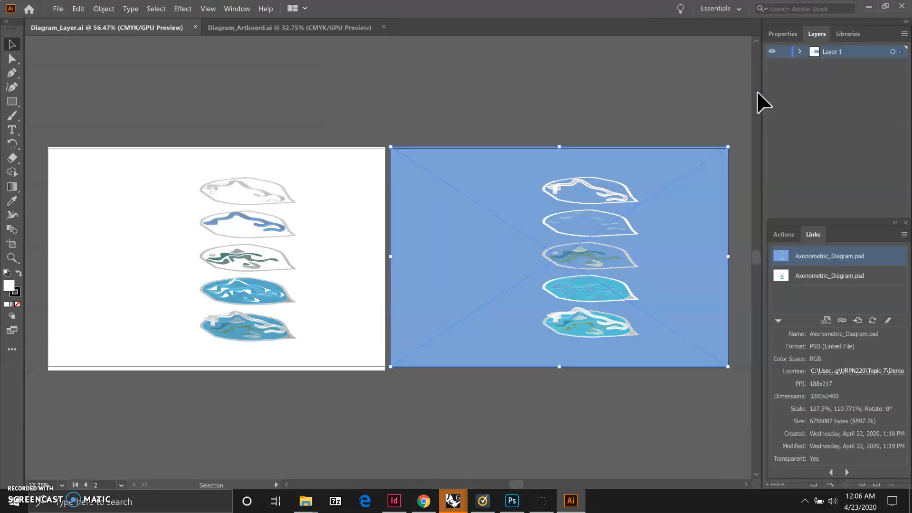
pyautogui.click(468, 222)
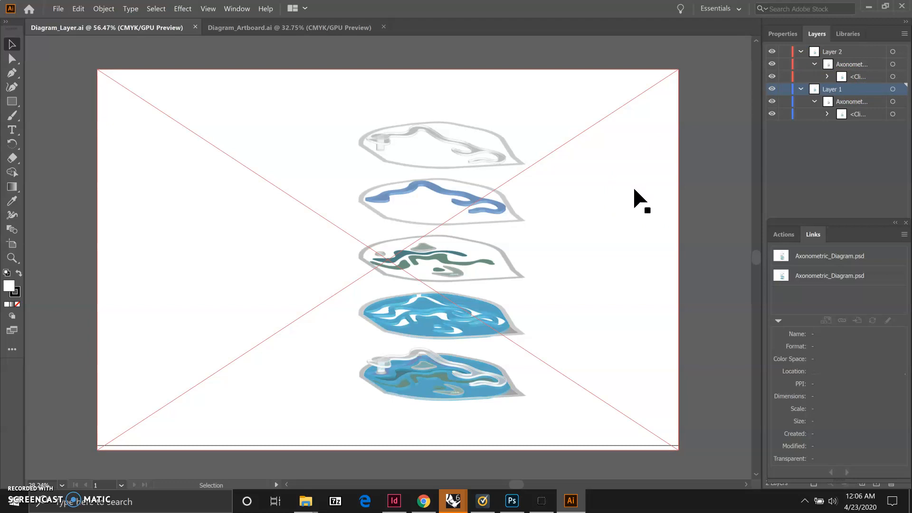
pyautogui.click(804, 180)
pyautogui.click(839, 256)
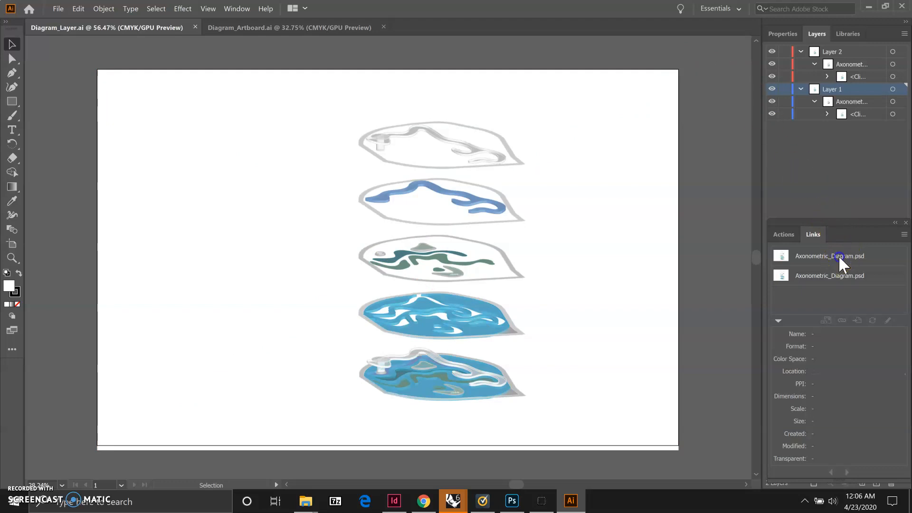
pyautogui.click(888, 321)
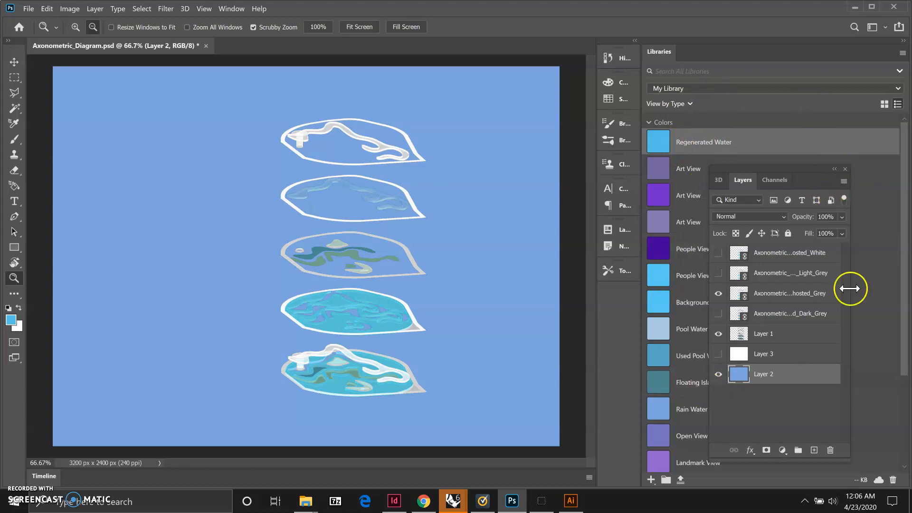
# Set the foreground color to the Regenerated Water swatch (55c0e9) from My Library.
pyautogui.click(226, 8)
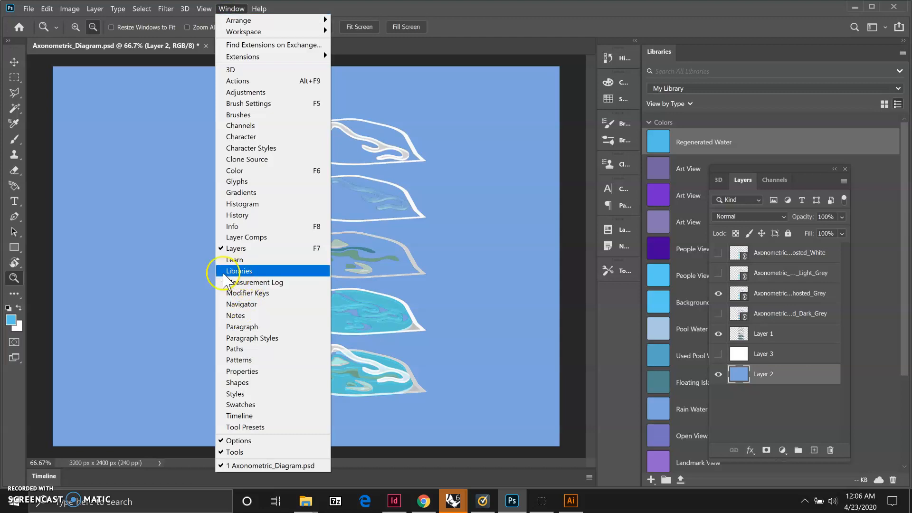
pyautogui.click(224, 275)
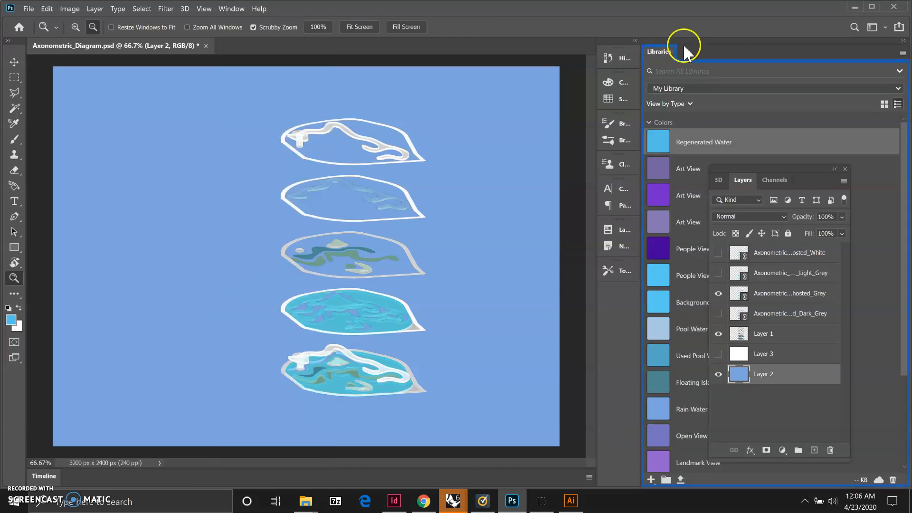
pyautogui.click(662, 142)
pyautogui.click(663, 142)
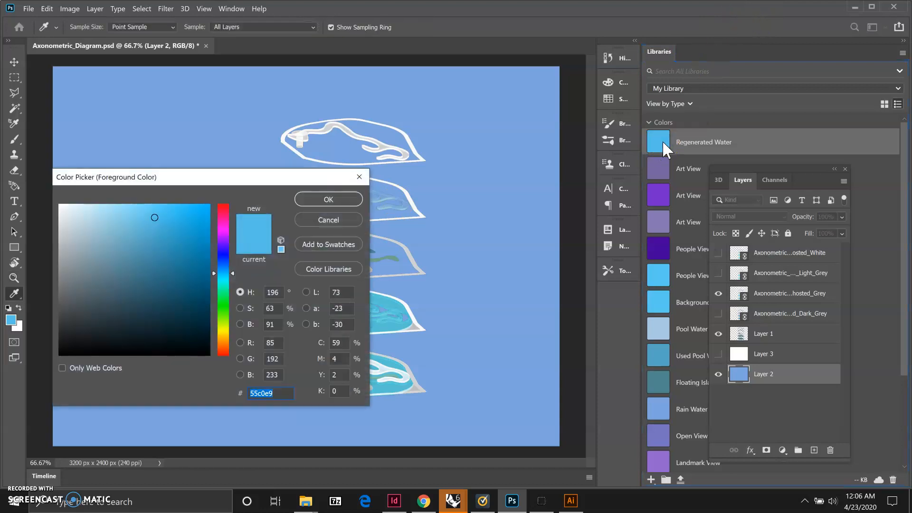
pyautogui.click(306, 198)
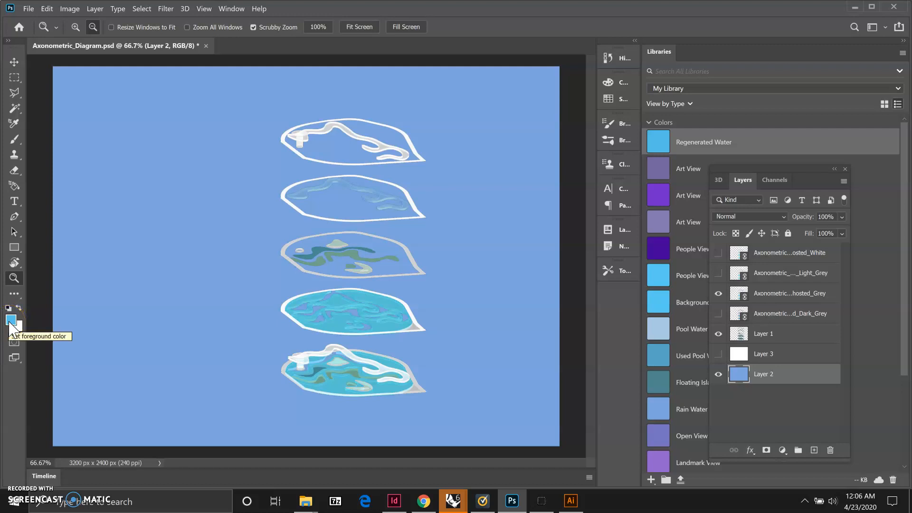
# Fill Layer 2 with the foreground color in Normal mode at 100% opacity.
pyautogui.click(799, 374)
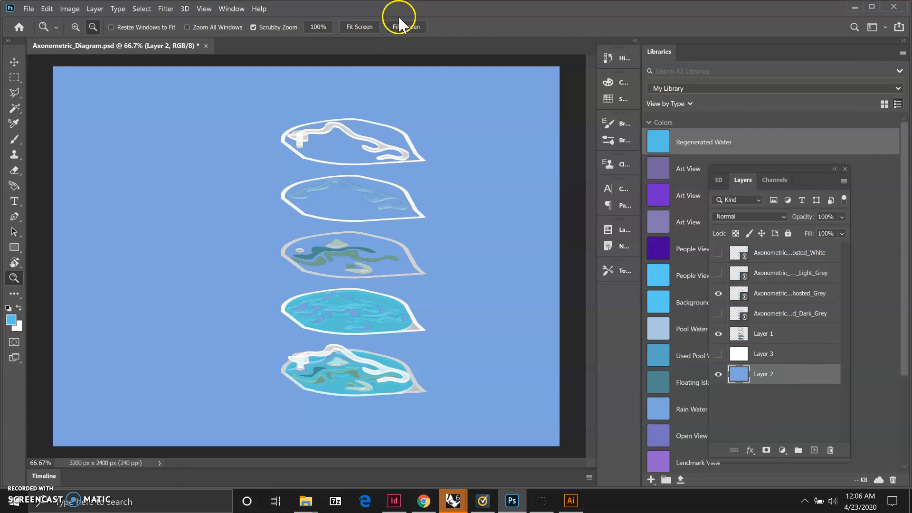
pyautogui.hotkey('shift', 'F5')
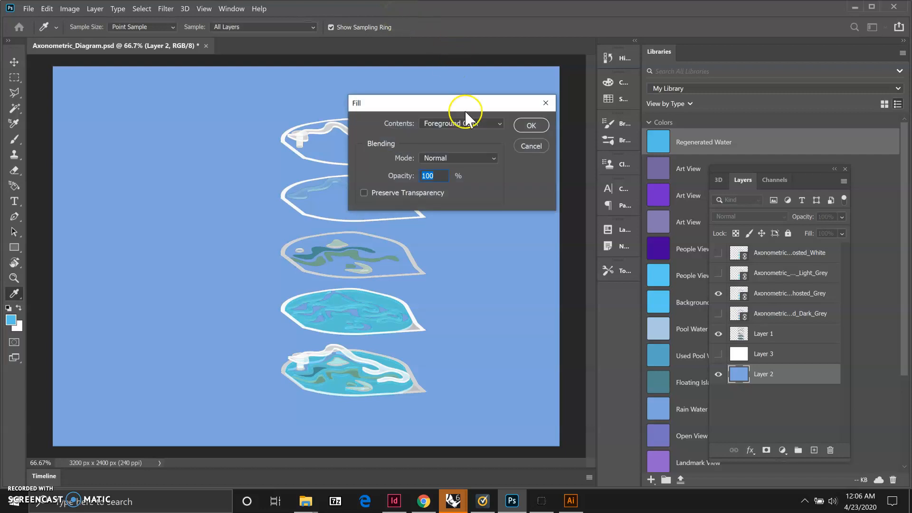
pyautogui.click(499, 123)
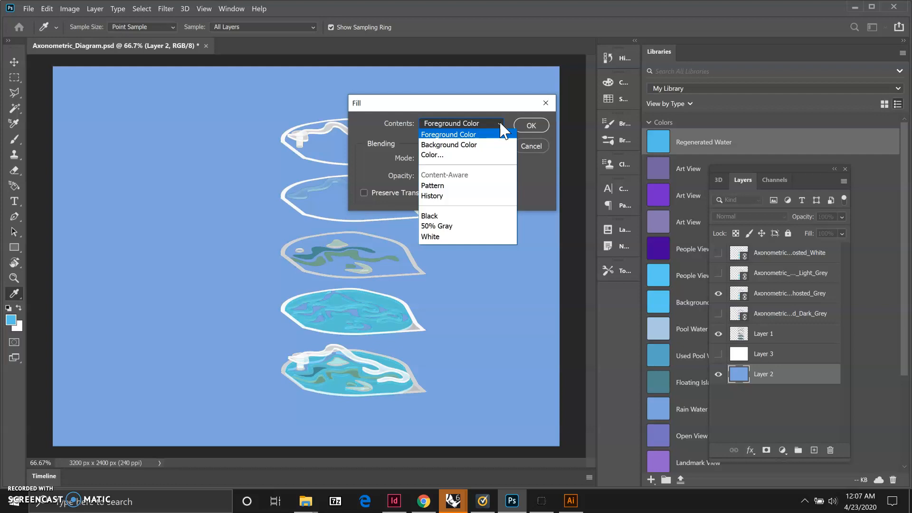
pyautogui.click(501, 124)
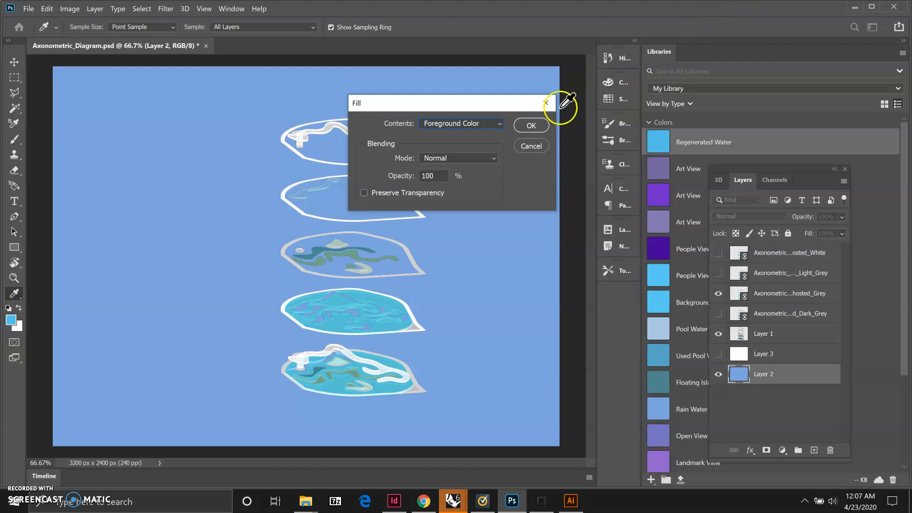
pyautogui.click(537, 126)
pyautogui.press('z')
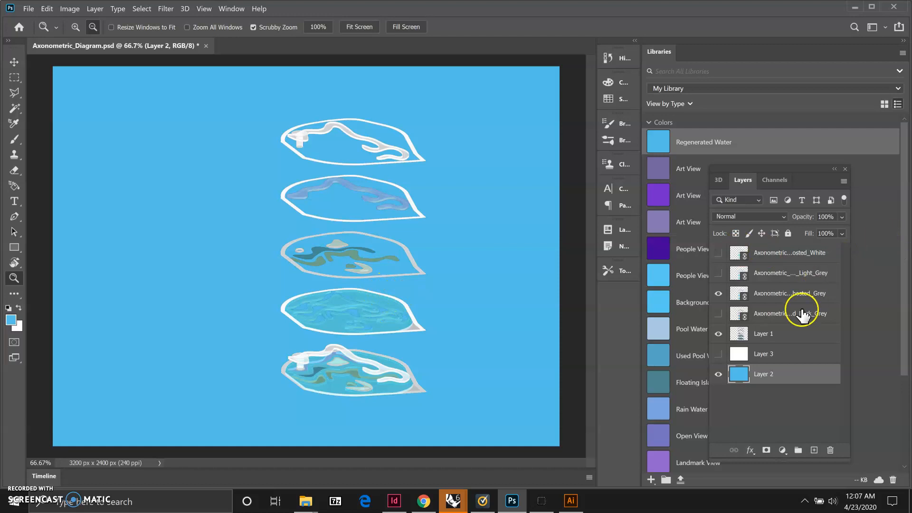
# Show the light grey and dark grey ghosted layers along with the grey one, and preview the white ghosted layer before hiding it again.
pyautogui.click(719, 315)
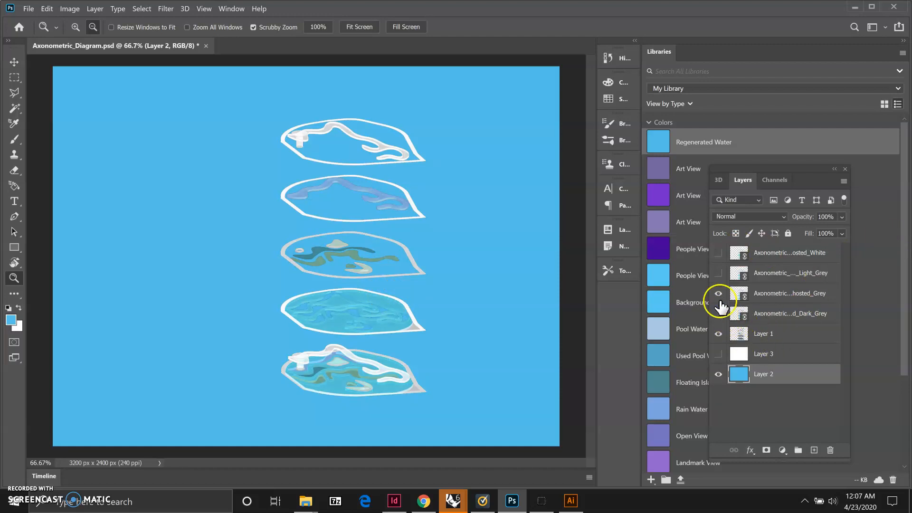
pyautogui.click(719, 274)
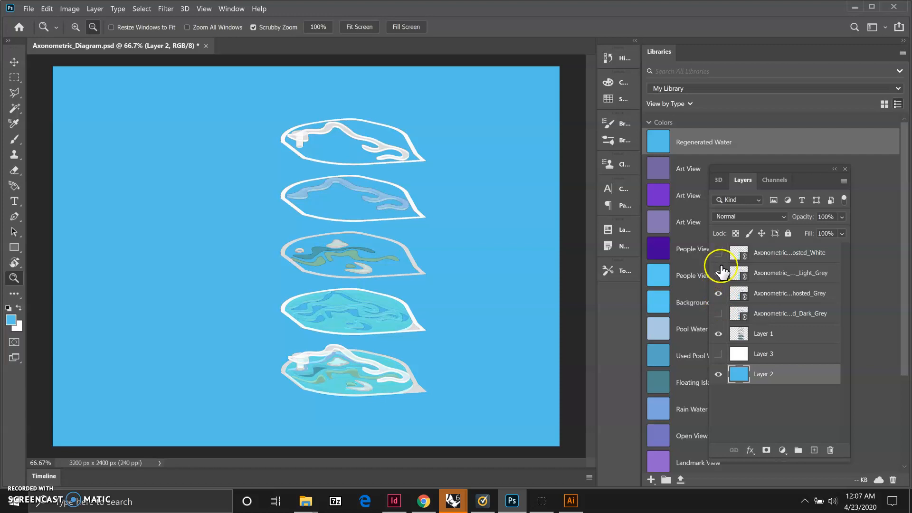
pyautogui.click(718, 253)
pyautogui.click(718, 253)
pyautogui.click(719, 315)
pyautogui.click(721, 316)
pyautogui.click(718, 314)
# Update the Axonometric Dark Background layer comp to the current layer state, and save Axonometric_Diagram.psd.
pyautogui.click(234, 8)
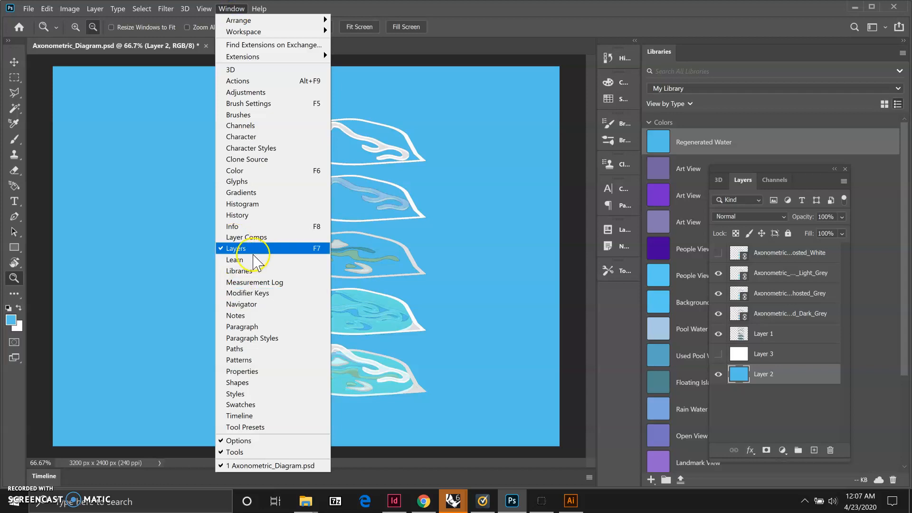
pyautogui.click(257, 237)
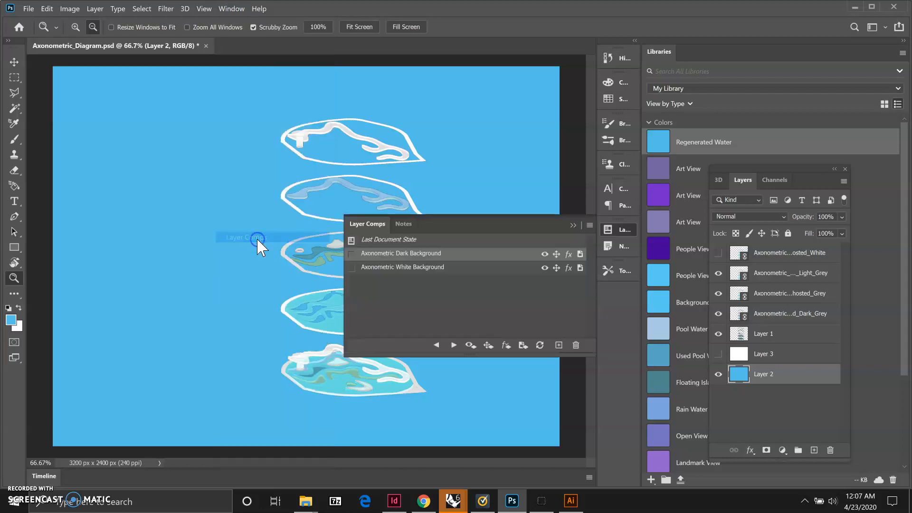
pyautogui.rightClick(436, 256)
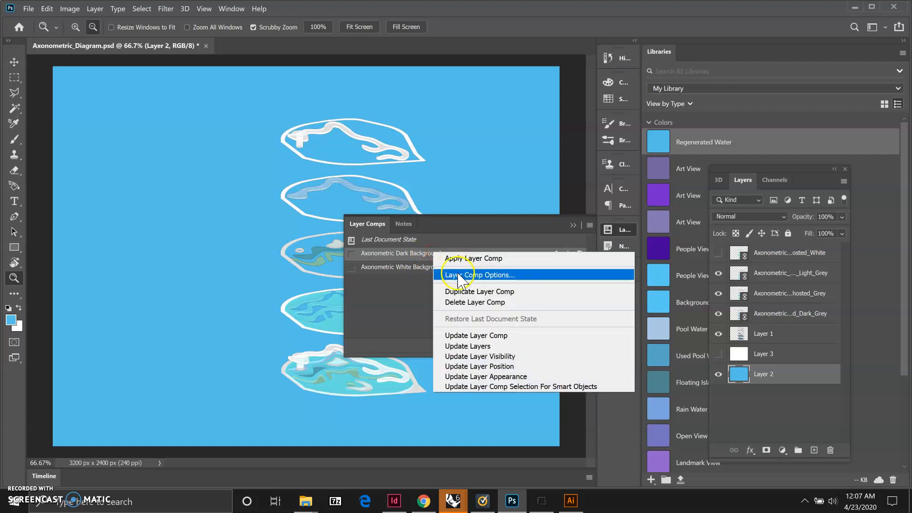
pyautogui.click(465, 338)
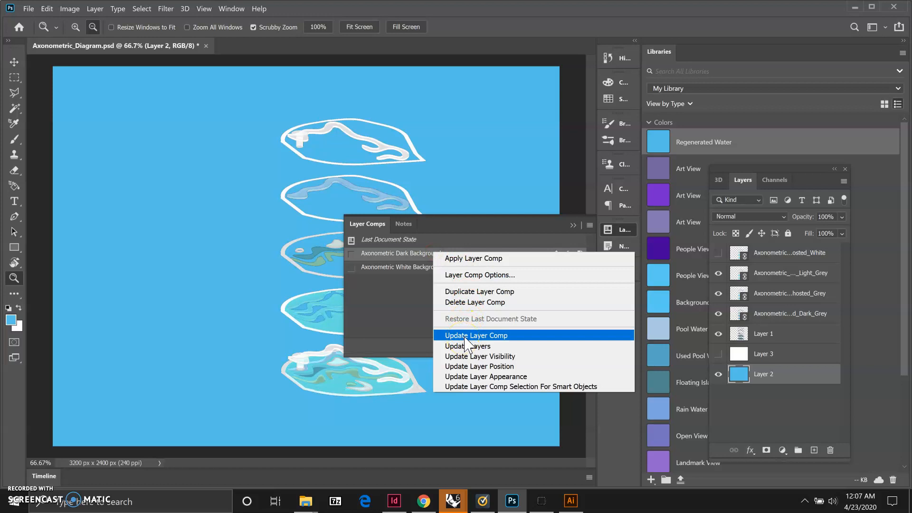
pyautogui.click(465, 336)
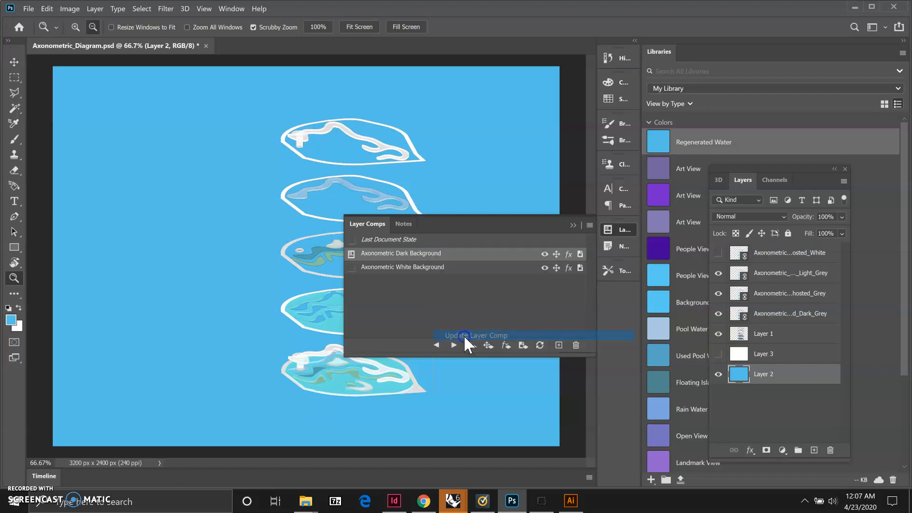
pyautogui.click(29, 8)
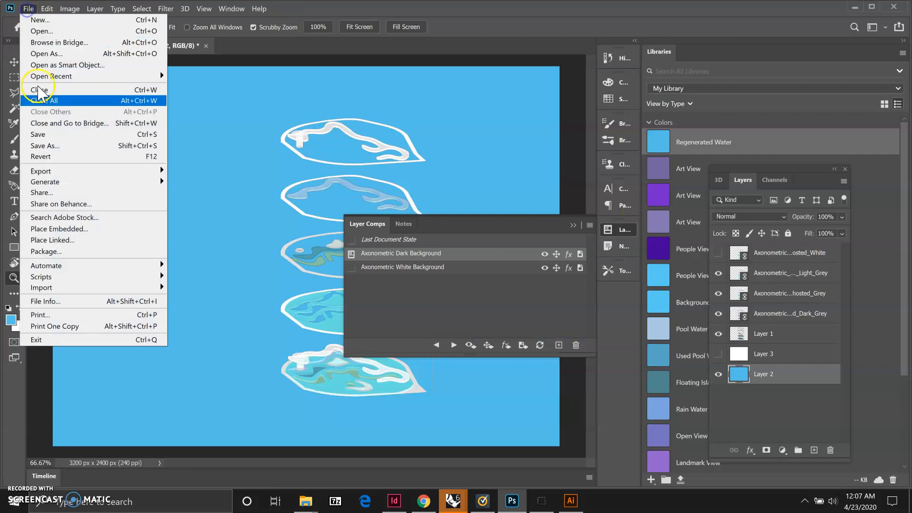
pyautogui.click(42, 136)
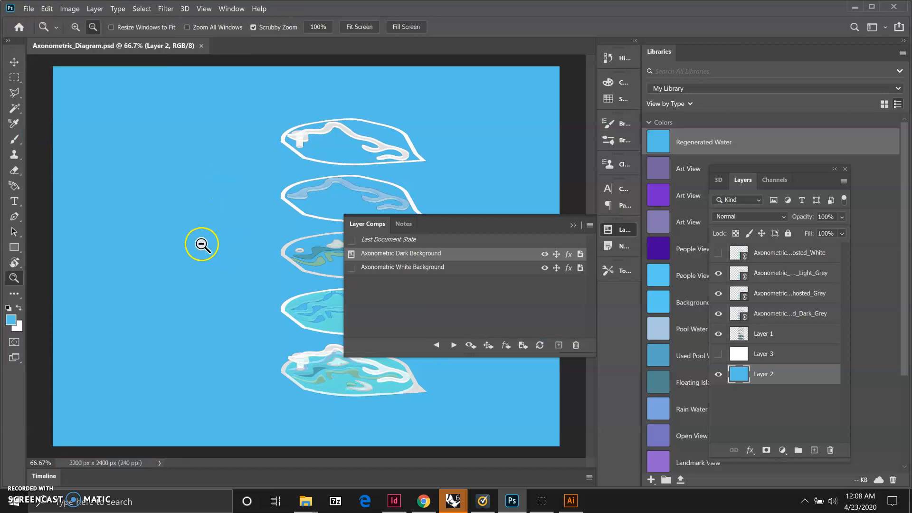
# Return to Illustrator and update the modified Photoshop links in Diagram_Layer.ai.
pyautogui.click(573, 503)
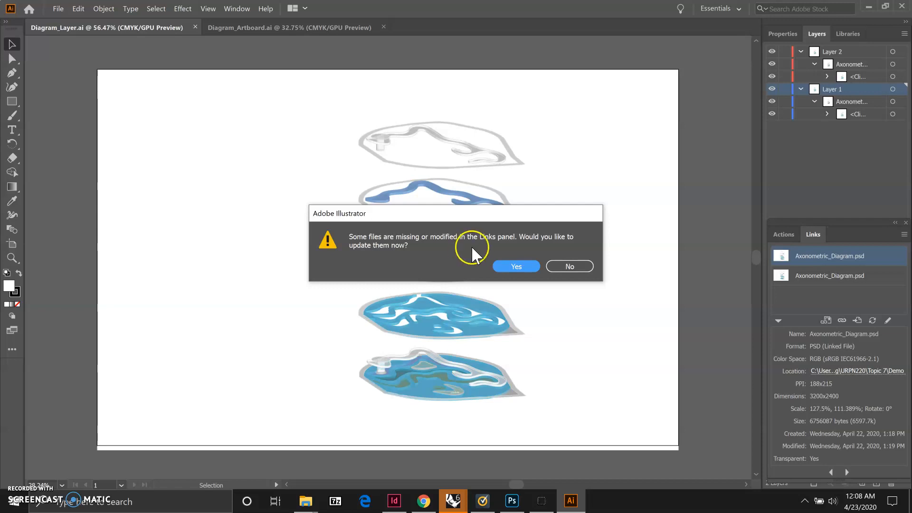
pyautogui.click(505, 269)
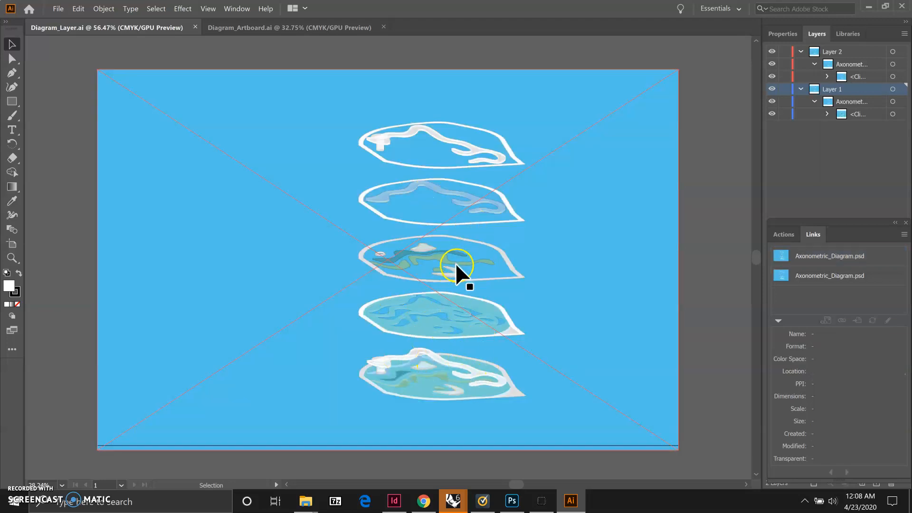
# Relink the Layer 2 image to Axonometric_Diagram.psd using the Axonometric White Background layer comp, and save Diagram_Layer.ai.
pyautogui.click(824, 256)
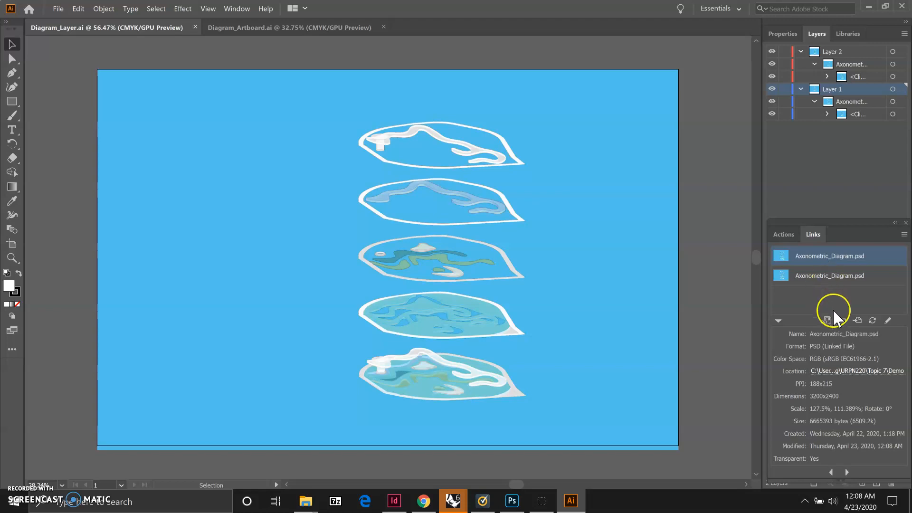
pyautogui.click(841, 319)
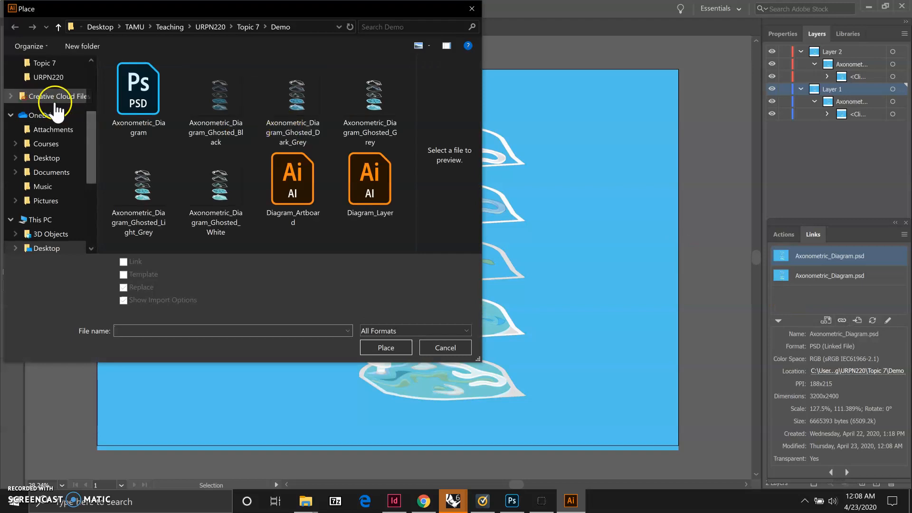
pyautogui.click(140, 92)
pyautogui.click(383, 348)
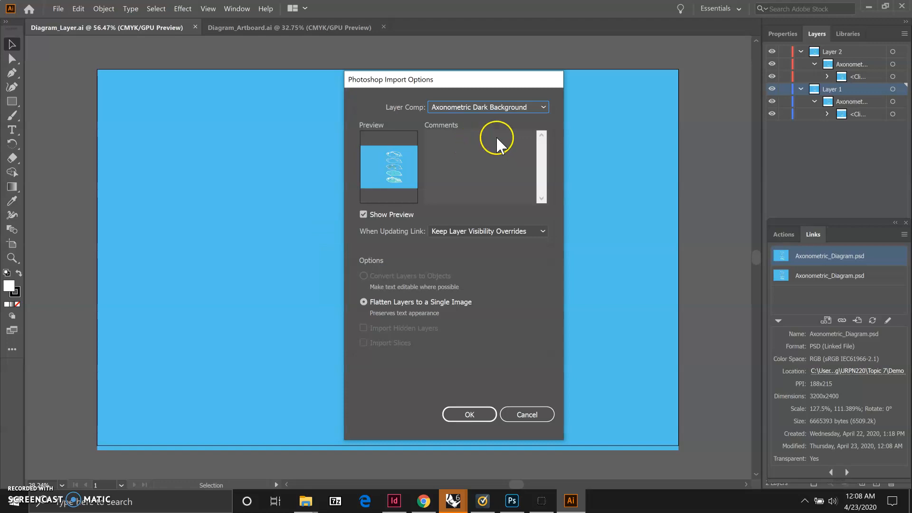
pyautogui.click(545, 108)
pyautogui.click(502, 147)
pyautogui.click(471, 416)
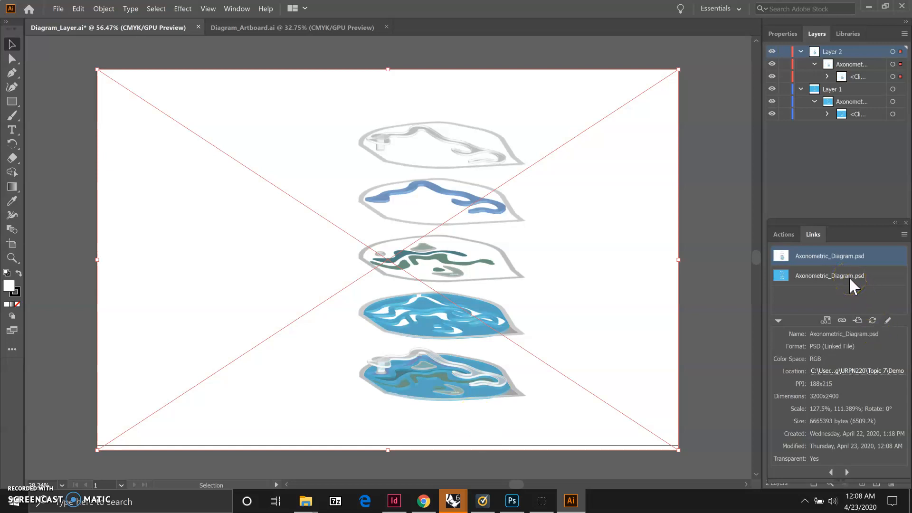
pyautogui.click(58, 9)
pyautogui.click(69, 88)
# Switch to InDesign and relink the modified graphic to Diagram_Layer.ai, importing the previewed page cropped to Bounding Box (Visible Layers Only) with a transparent background.
pyautogui.click(396, 502)
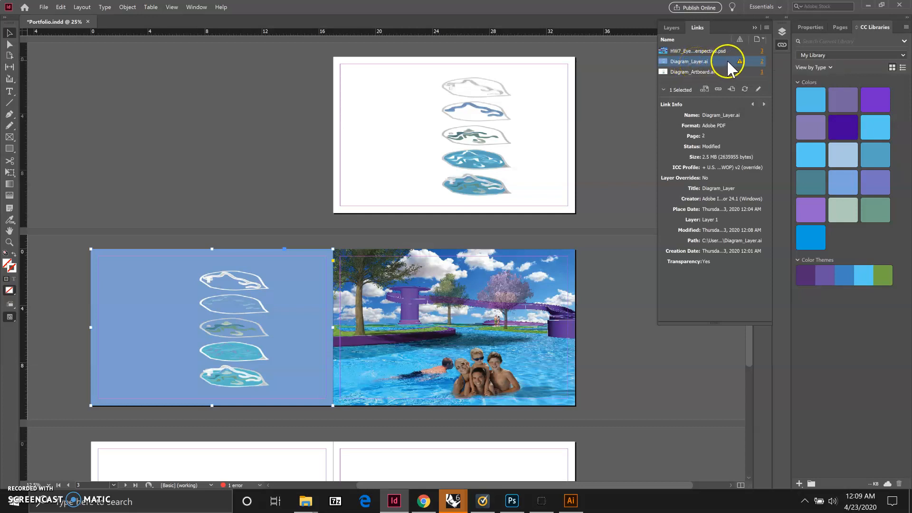
pyautogui.click(718, 89)
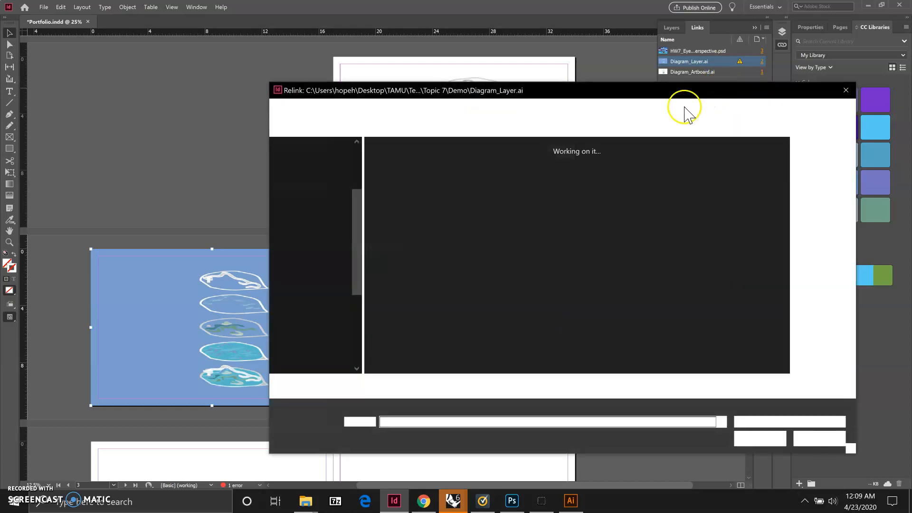
pyautogui.click(468, 261)
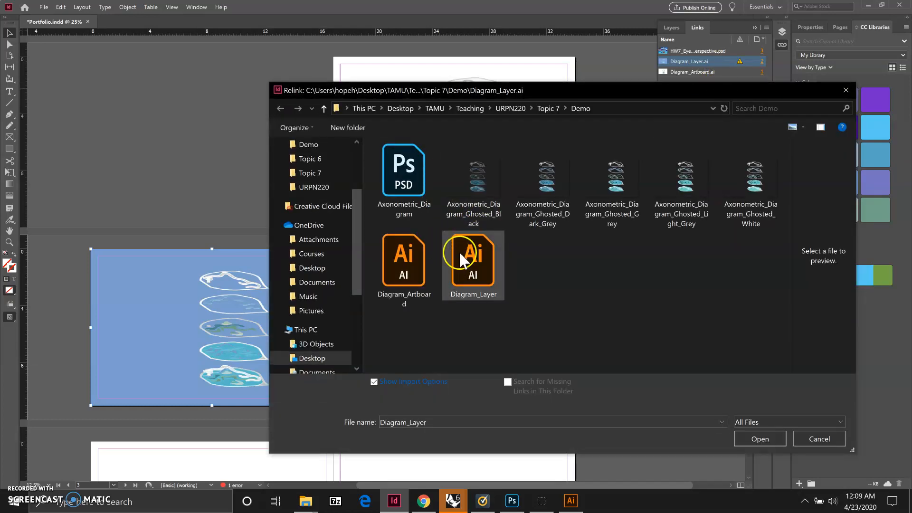
pyautogui.moveTo(609, 90); pyautogui.dragTo(616, 107)
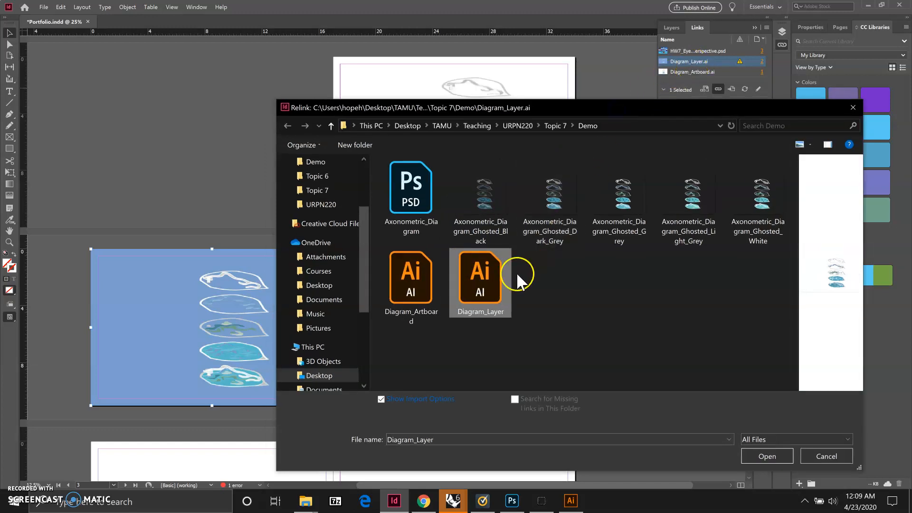
pyautogui.click(765, 456)
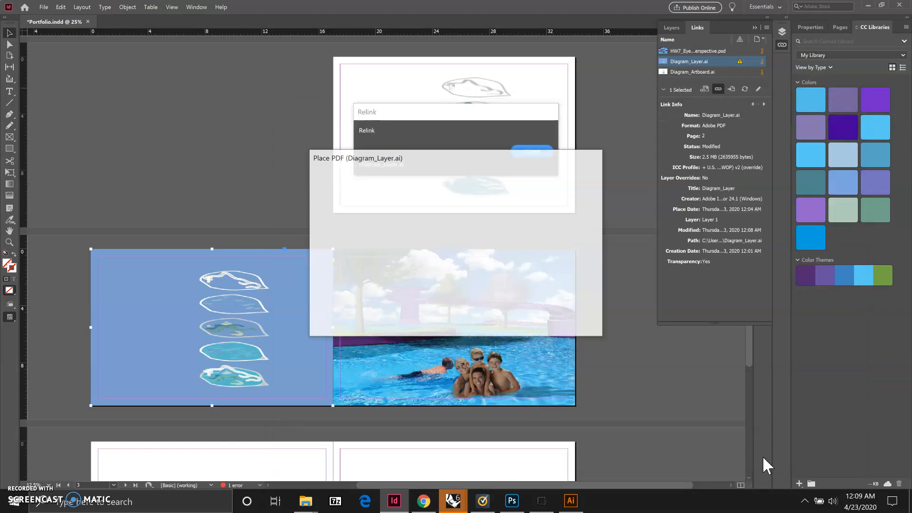
pyautogui.click(520, 323)
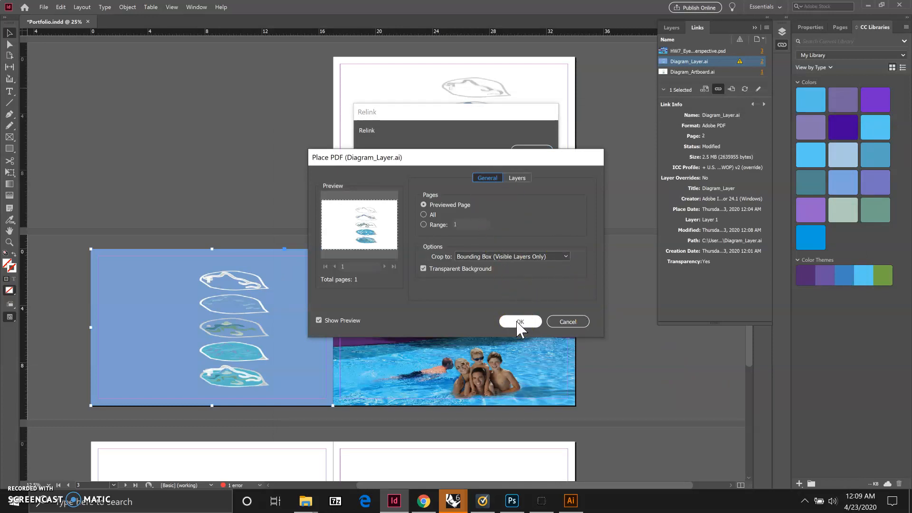
# Hide Layer 2 and keep Layer 1 visible in the Diagram_Layer.ai import options, and complete the relink.
pyautogui.click(519, 298)
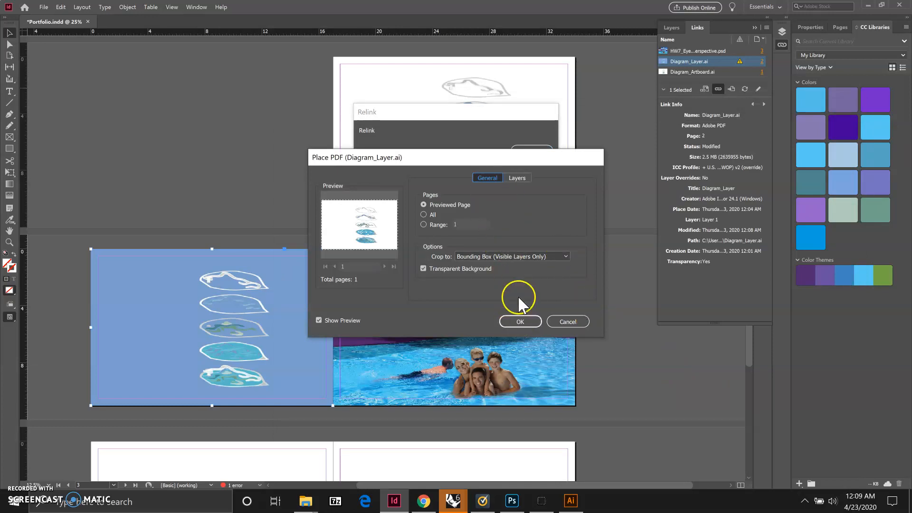
pyautogui.click(519, 183)
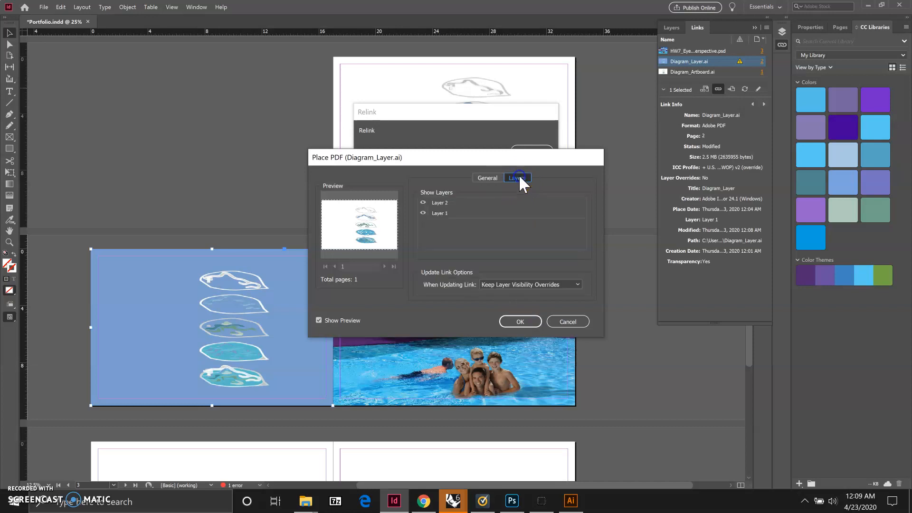
pyautogui.click(423, 203)
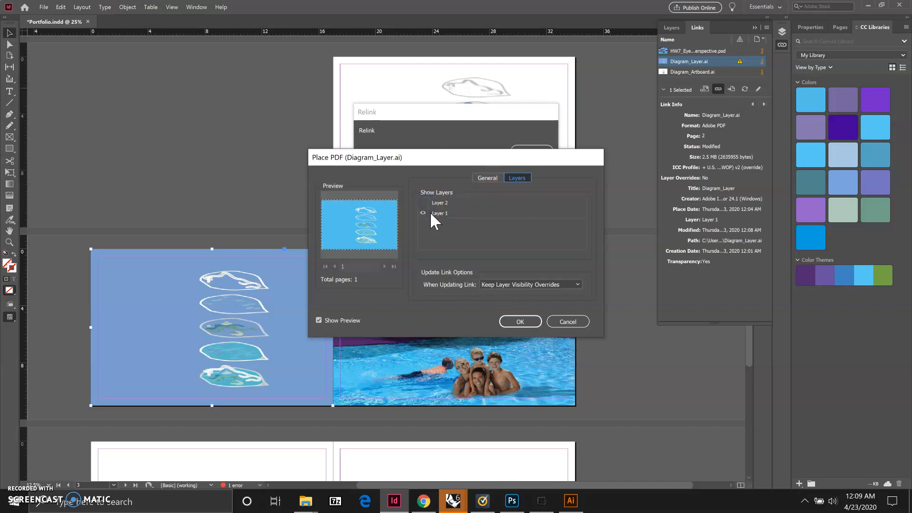
pyautogui.click(521, 322)
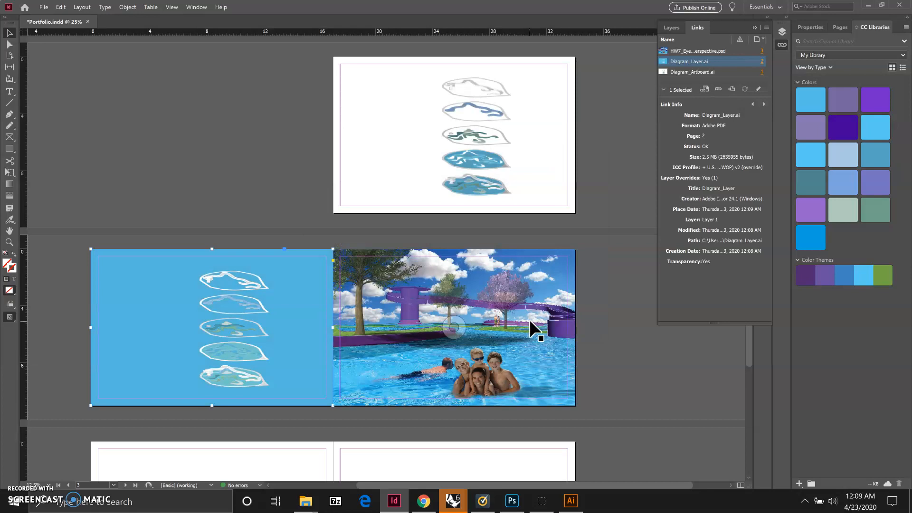
pyautogui.click(185, 327)
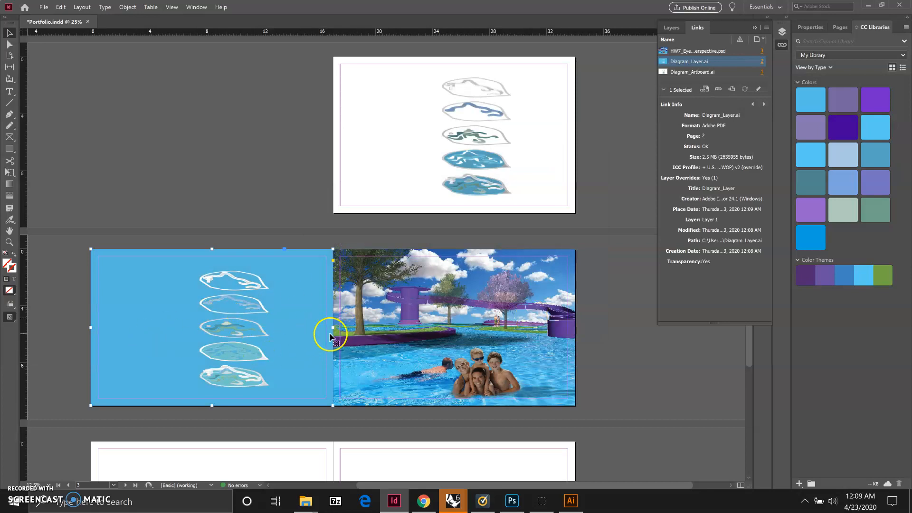
pyautogui.click(532, 187)
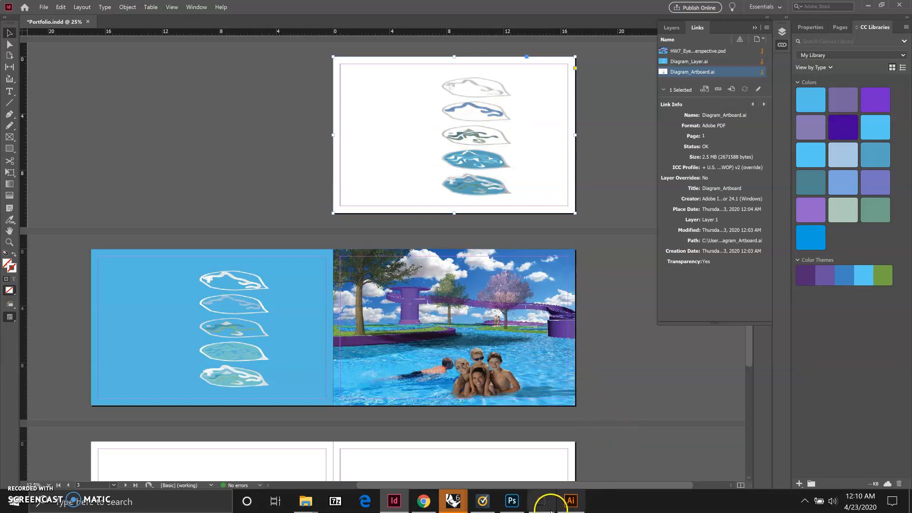
pyautogui.click(534, 510)
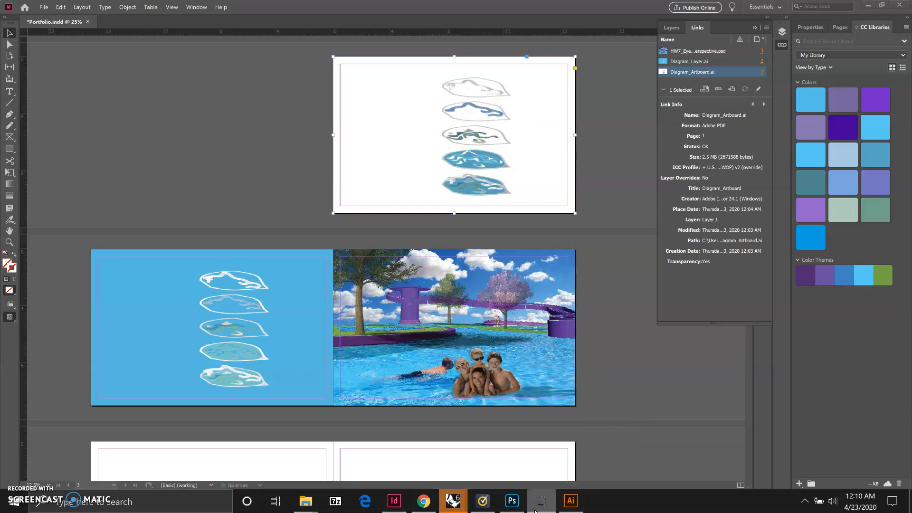
pyautogui.rightClick(535, 511)
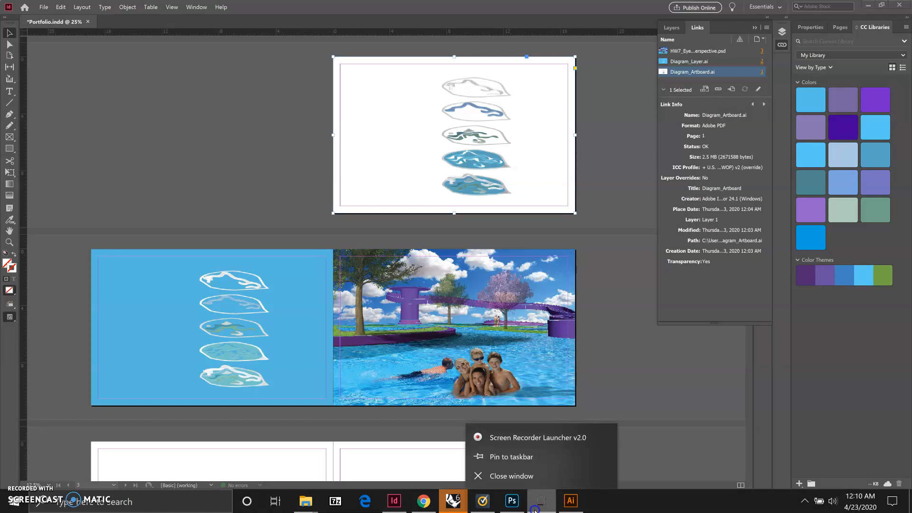